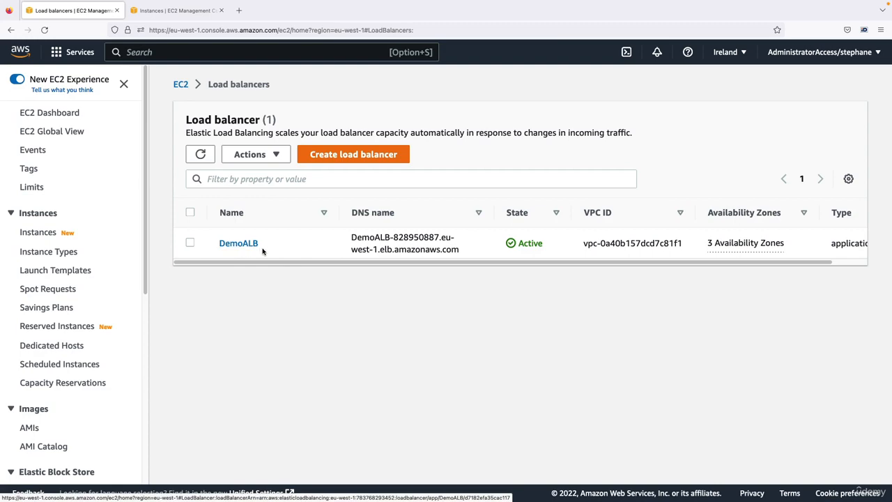
Open the DemoALB load balancer and view its attached security groups.
left_click(243, 248)
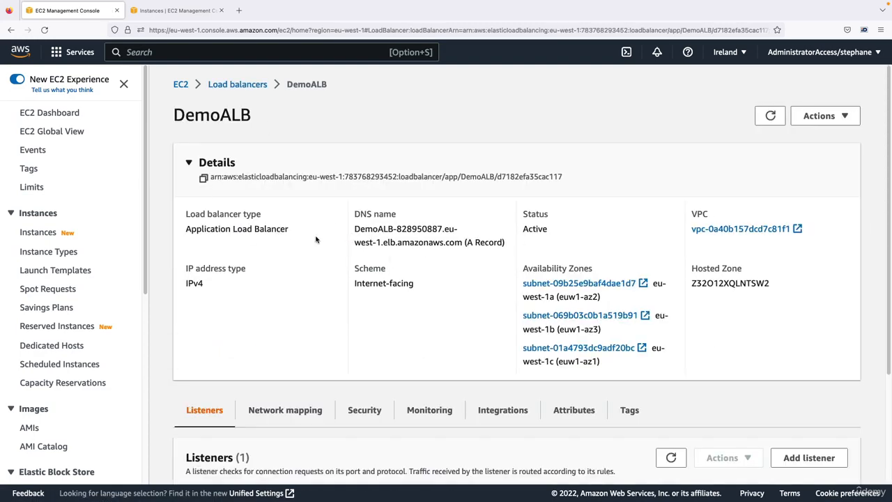
scroll(315, 239, "down", 4)
left_click(364, 272)
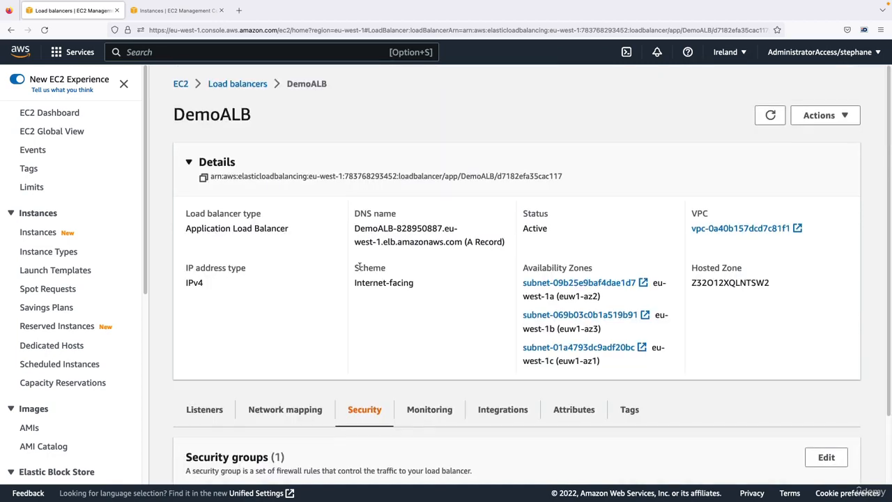
scroll(230, 453, "down", 2)
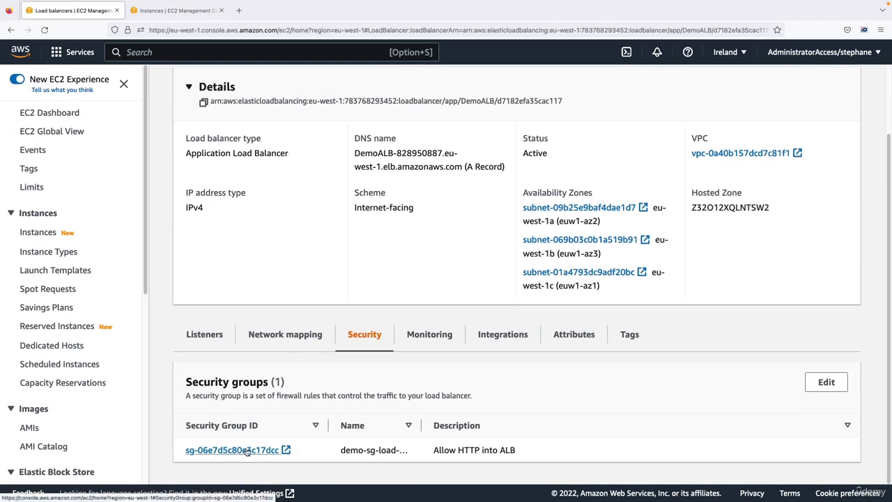
Copy the public IPv4 address of the running My First Instance and load it in a new browser tab.
key("ctrl+Tab")
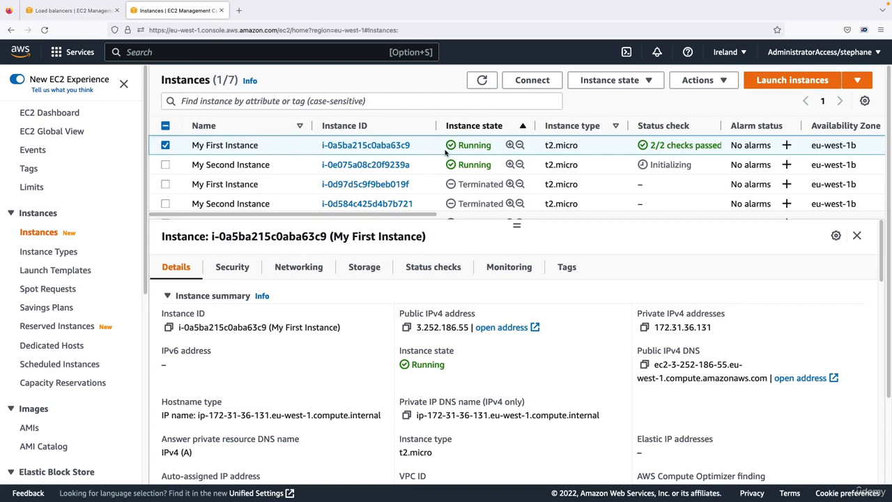
left_click(406, 327)
key("ctrl+t")
key("ctrl+v")
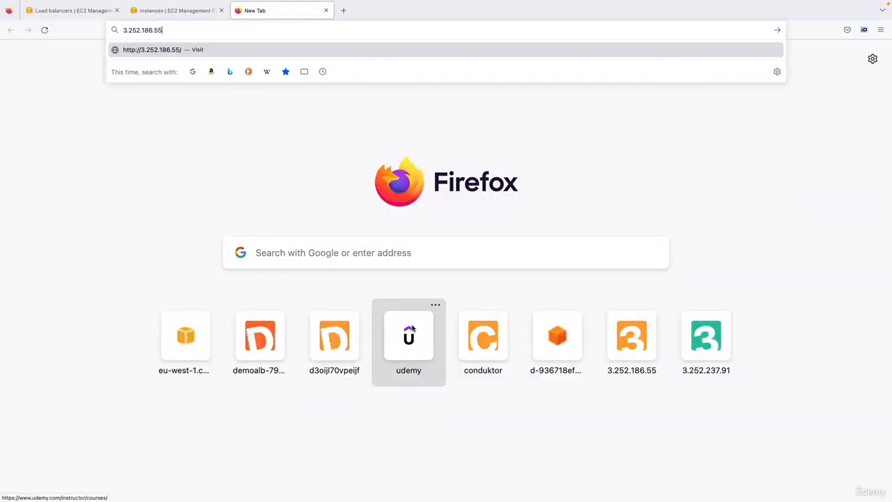
key("Return")
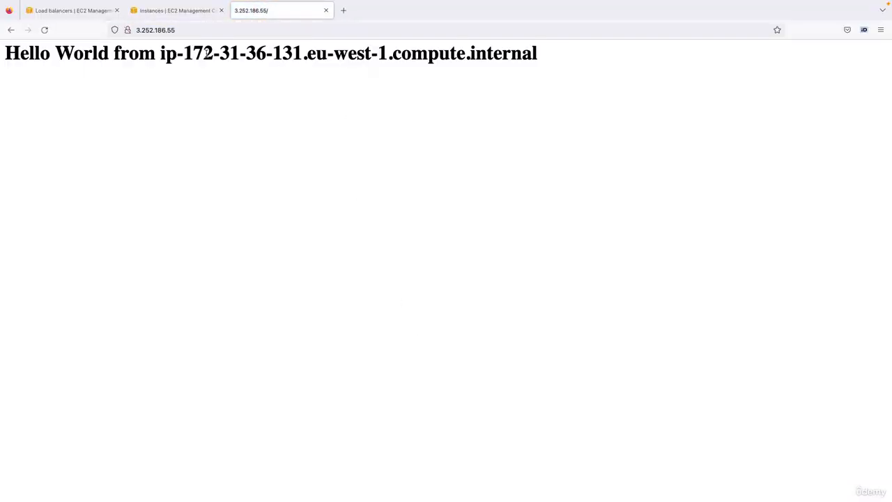
Copy DemoALB's DNS name from its details and load it in a new browser tab.
key("ctrl+Tab")
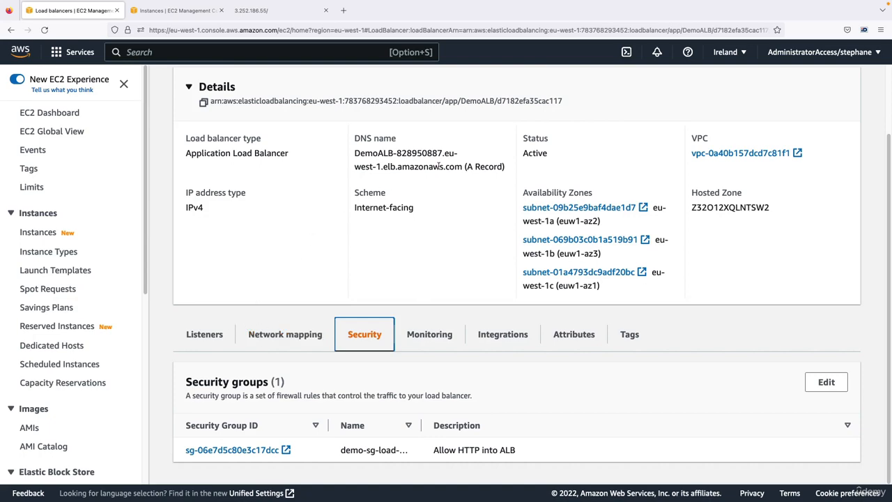
left_click_drag(462, 167, 355, 148)
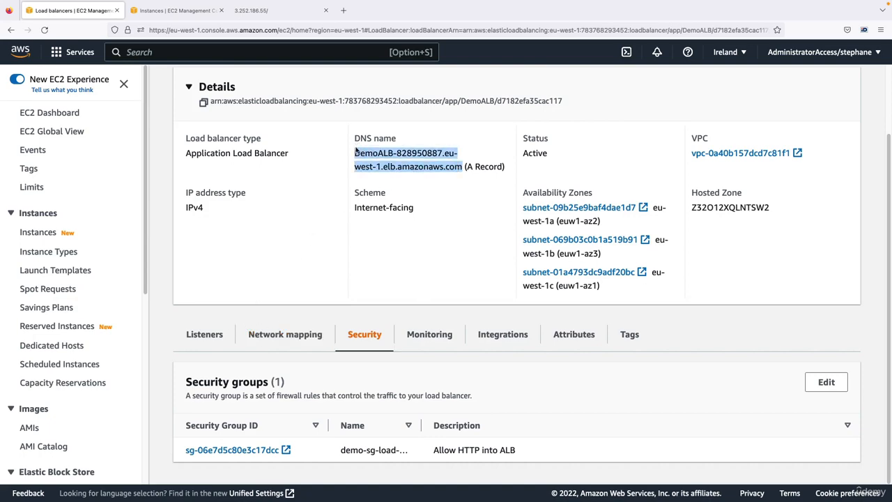
key("ctrl+c")
key("ctrl+t")
key("ctrl+v")
key("Return")
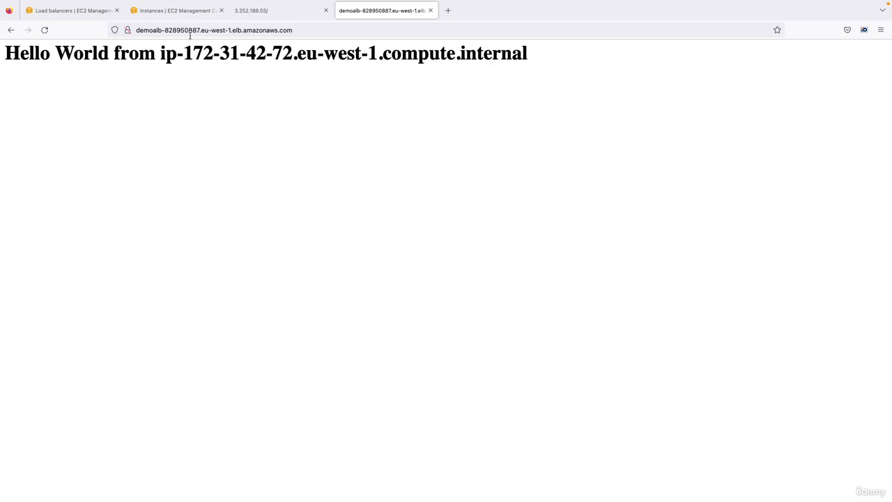
Open the EC2 security groups in a separate browser tab and show the inbound rules of launch-wizard-1.
left_click(166, 16)
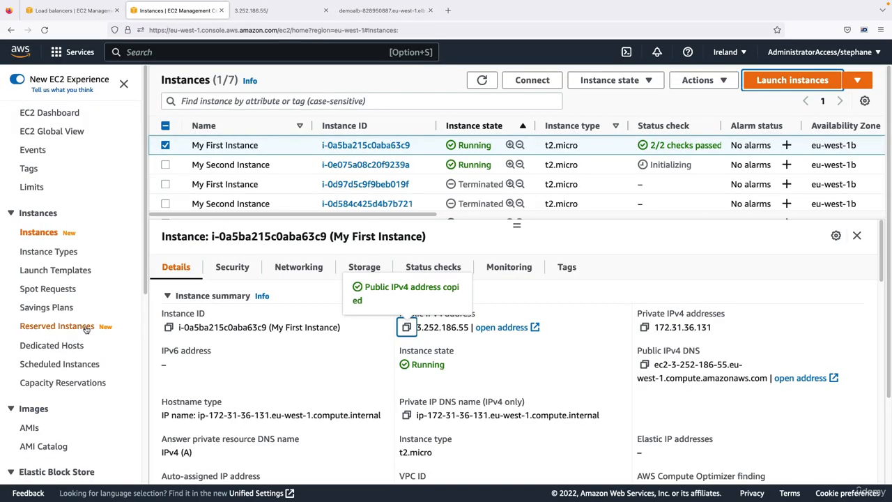
scroll(77, 335, "down", 5)
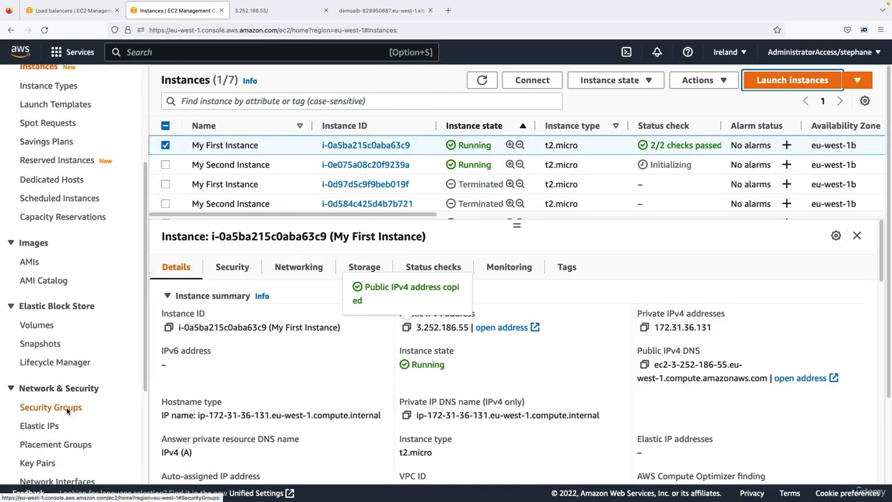
left_click(50, 408, "super")
left_click(276, 11)
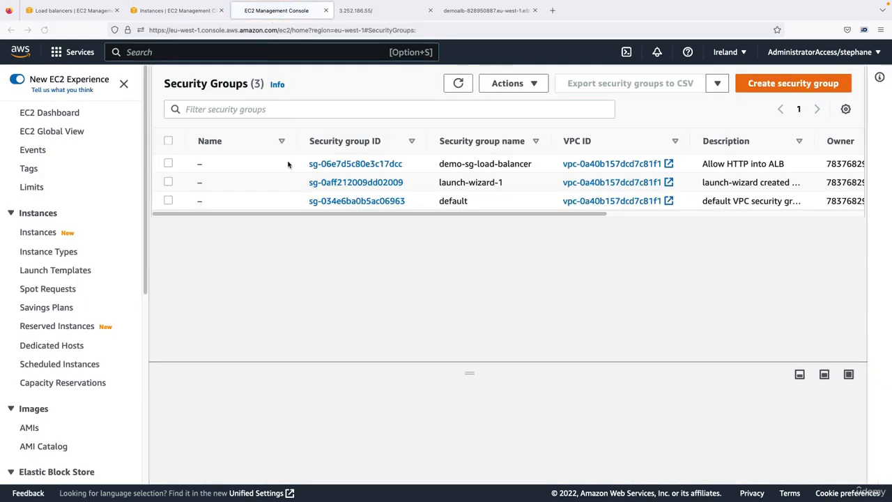
left_click(457, 184)
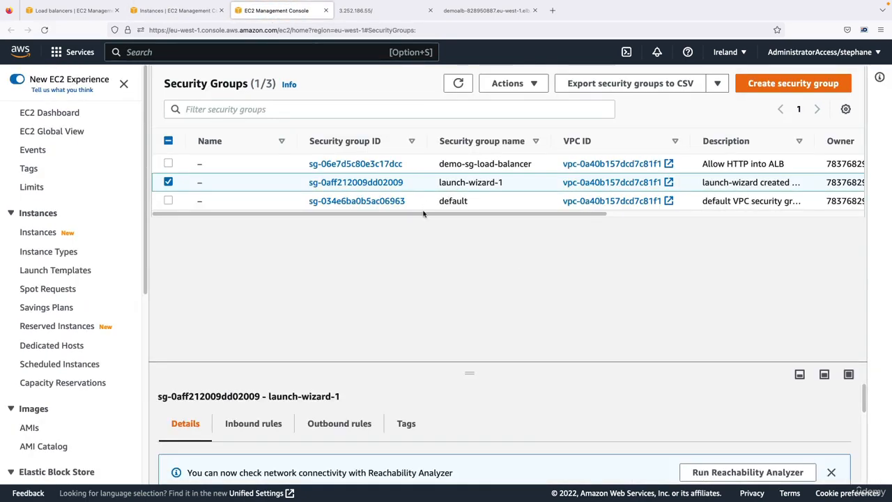
left_click_drag(471, 377, 470, 223)
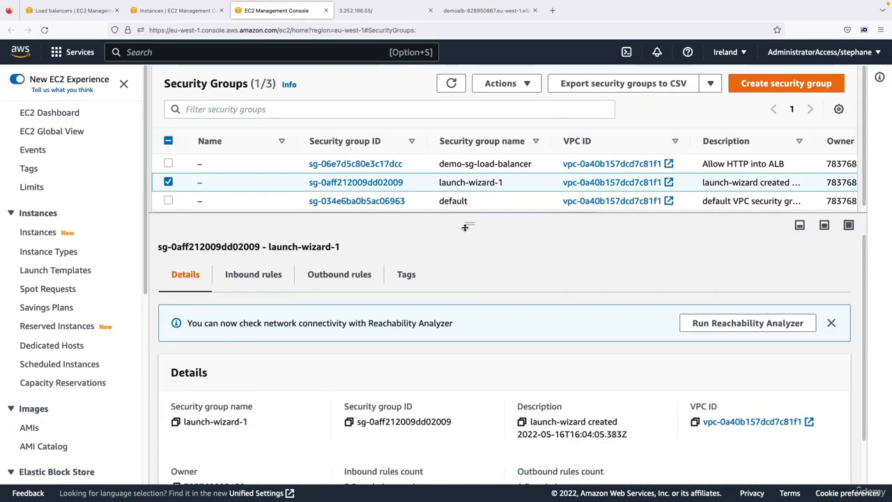
left_click(267, 274)
scroll(628, 313, "down", 1)
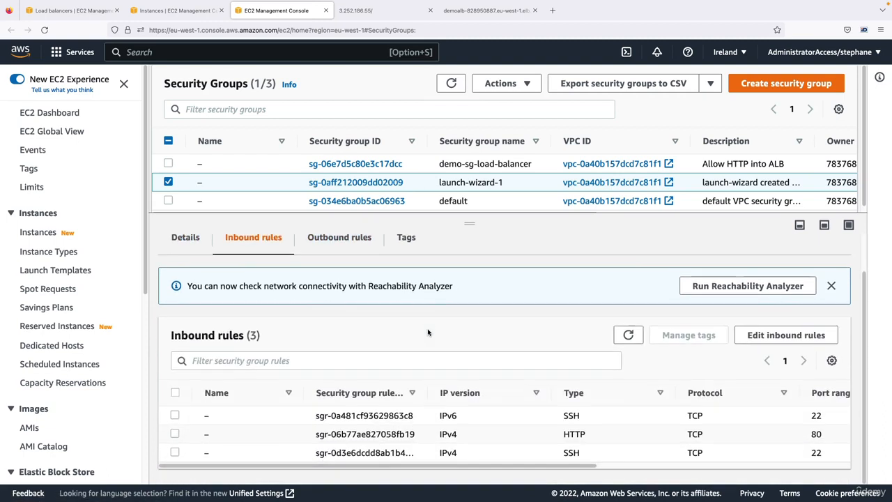
Edit launch-wizard-1's inbound rules, replacing the HTTP rule open to 0.0.0.0/0 with a new rule of type HTTP.
left_click(767, 336)
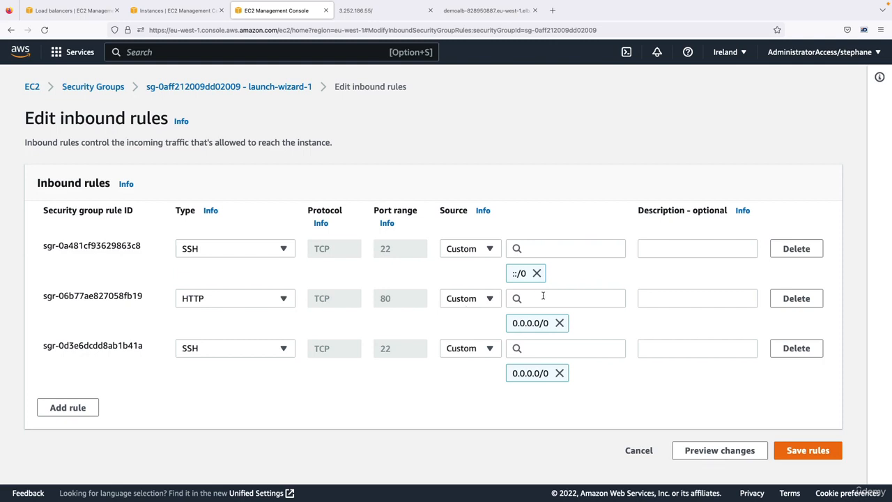
left_click(786, 304)
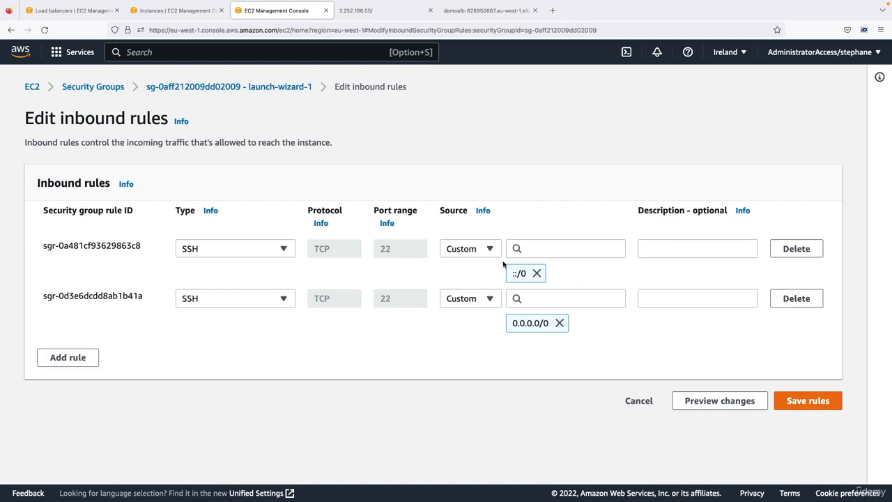
left_click(60, 359)
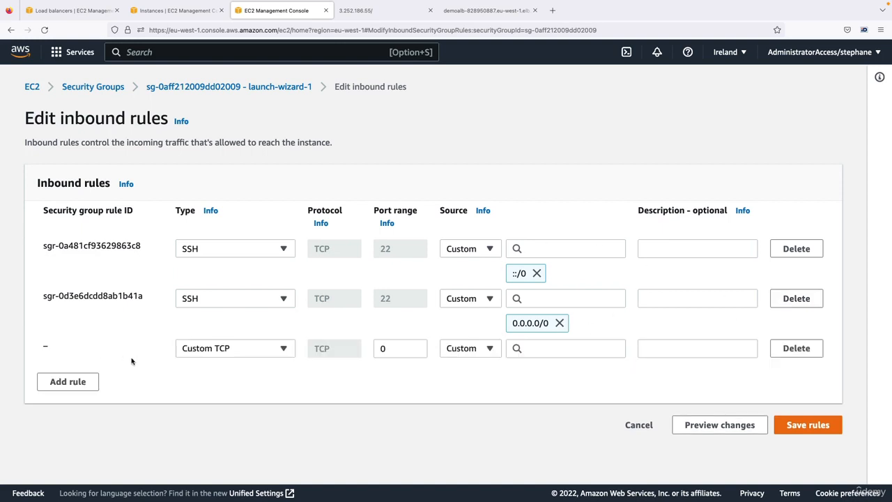
left_click(225, 348)
type("http")
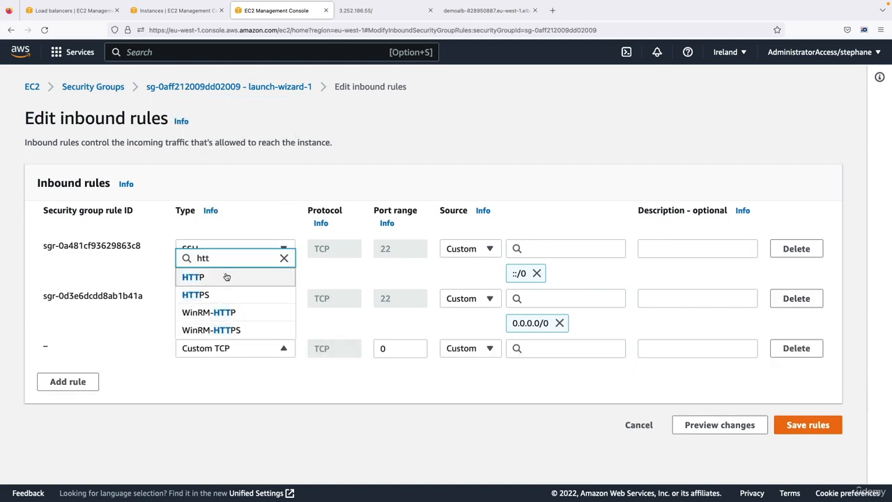
left_click(219, 277)
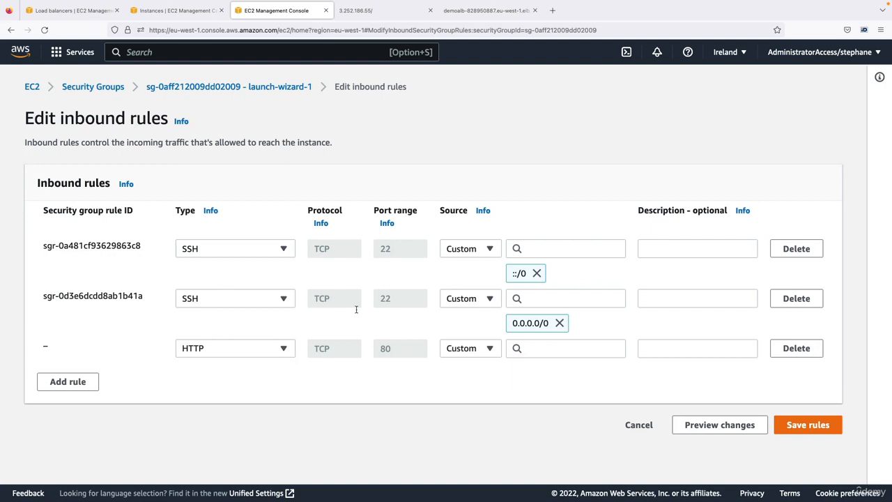
left_click(538, 350)
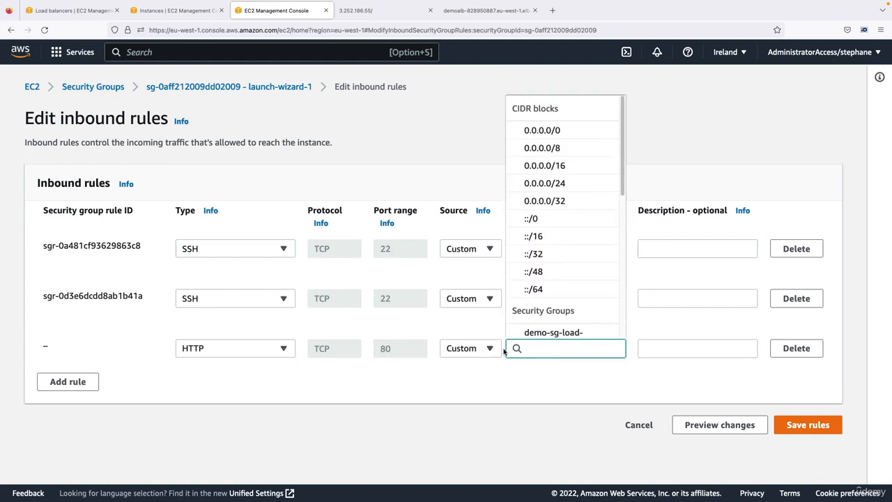
scroll(548, 199, "down", 2)
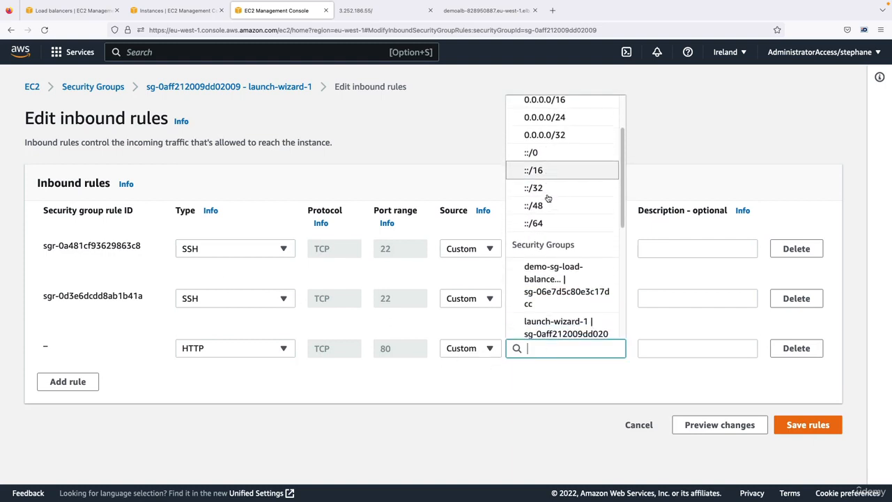
scroll(548, 199, "down", 1)
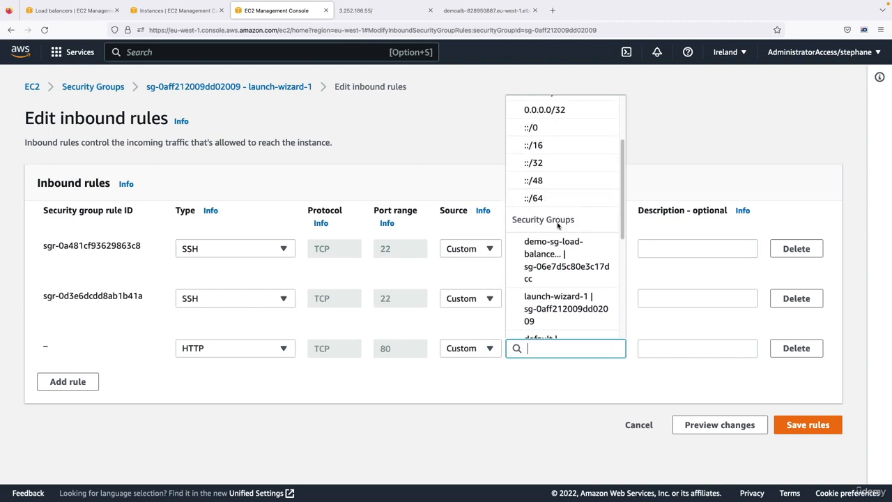
scroll(557, 225, "down", 3)
left_click(552, 182)
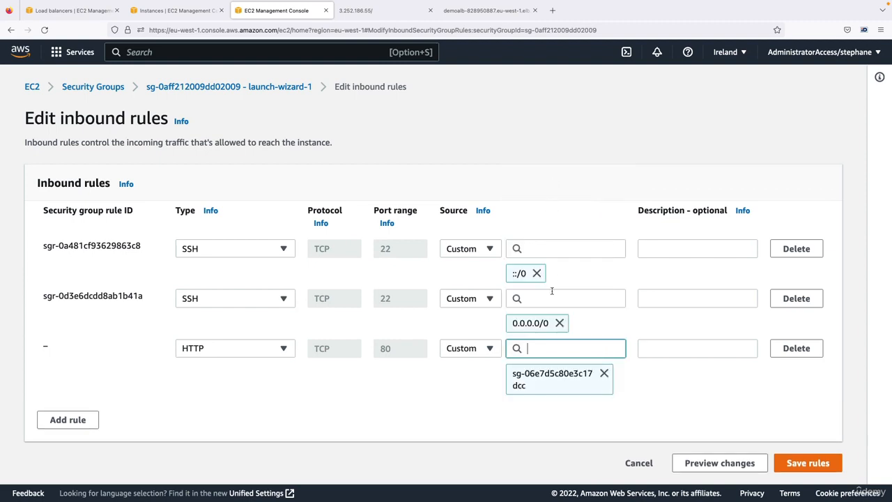
left_click(604, 373)
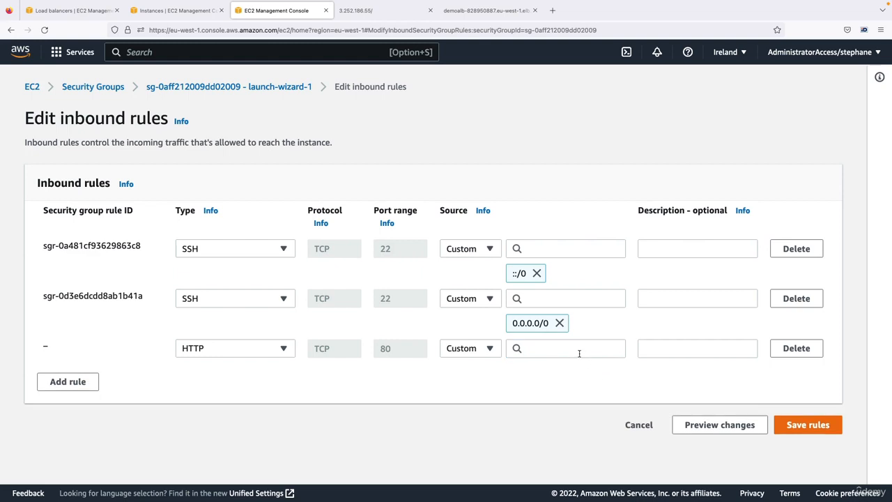
Set the new HTTP rule's source to the demo-sg-load-balancer security group, searching for "load", and save the rules.
left_click(579, 353)
scroll(572, 298, "down", 1)
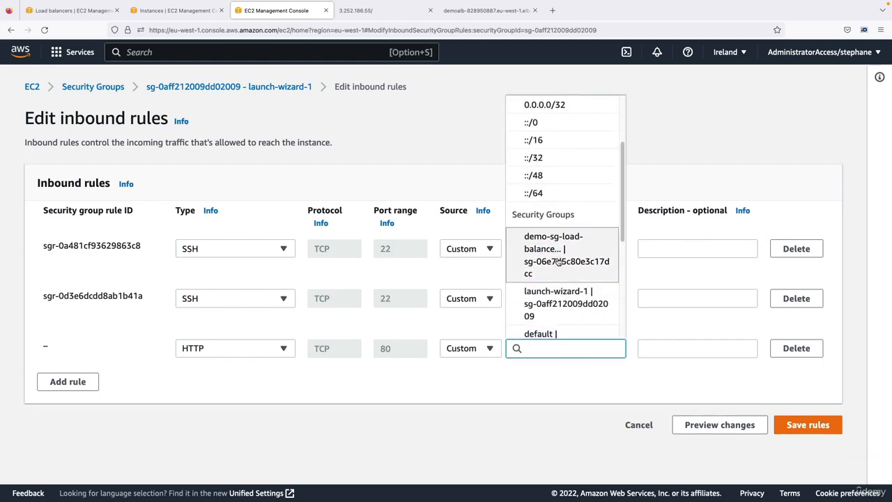
type("load")
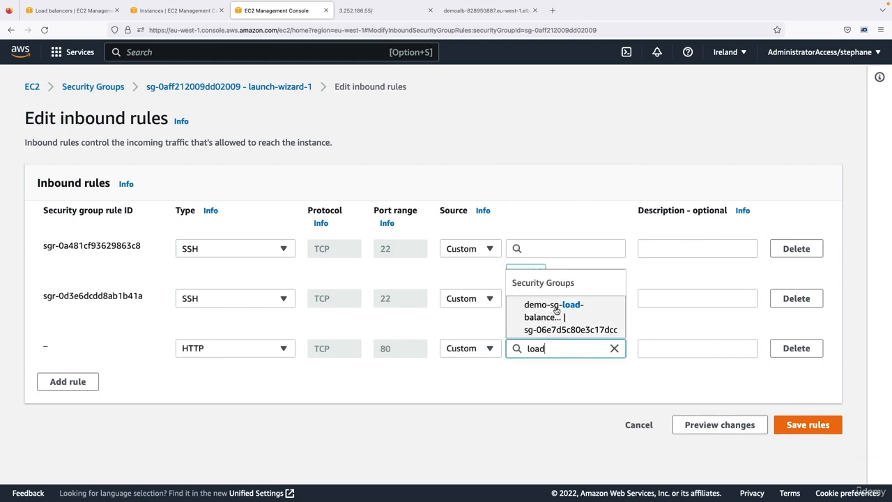
left_click(554, 322)
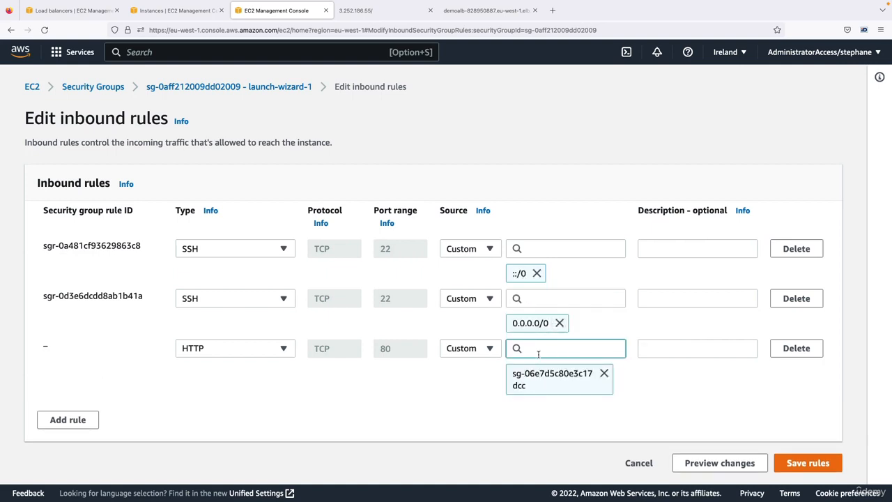
left_click(792, 457)
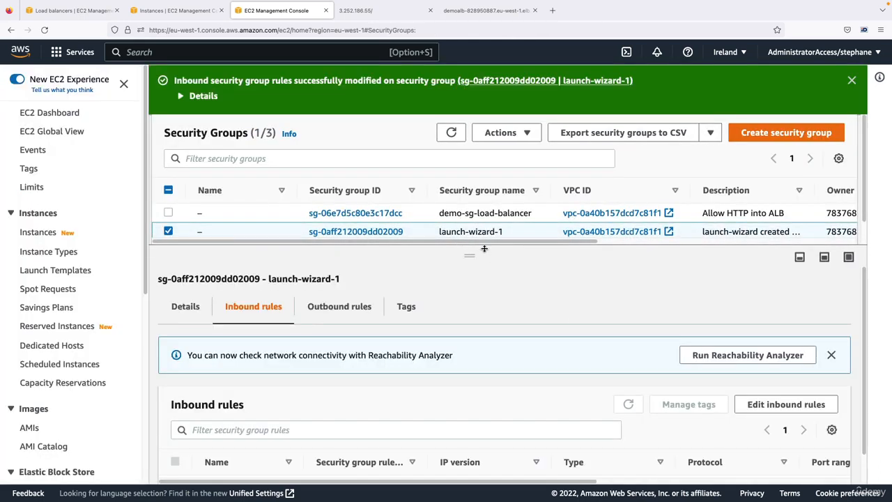
Reload the instance's page at 3.252.186.55 to test direct HTTP access.
left_click(381, 17)
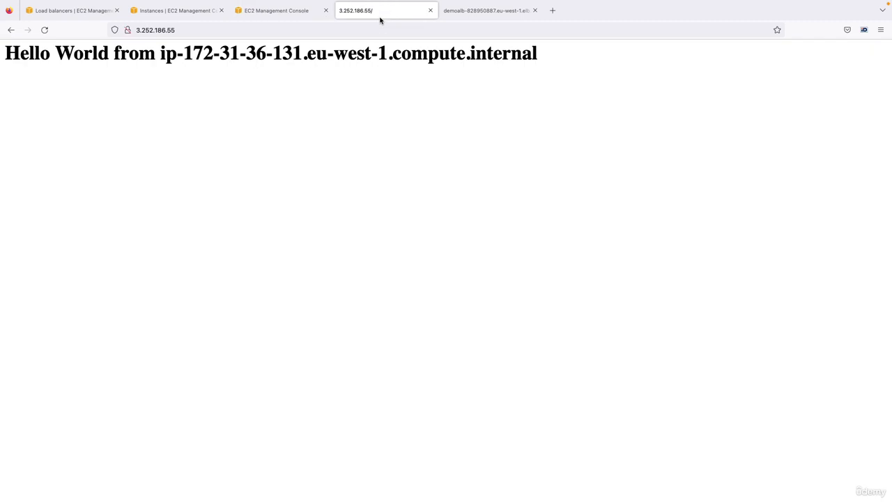
left_click(149, 30)
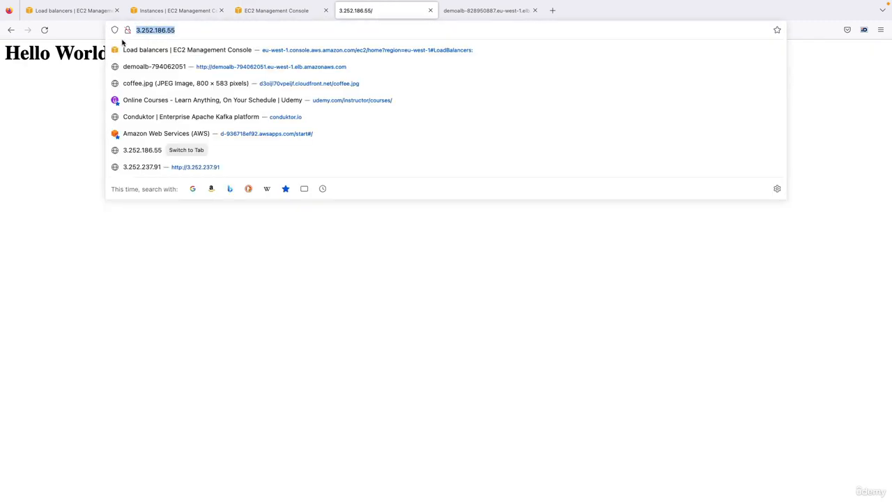
left_click(43, 30)
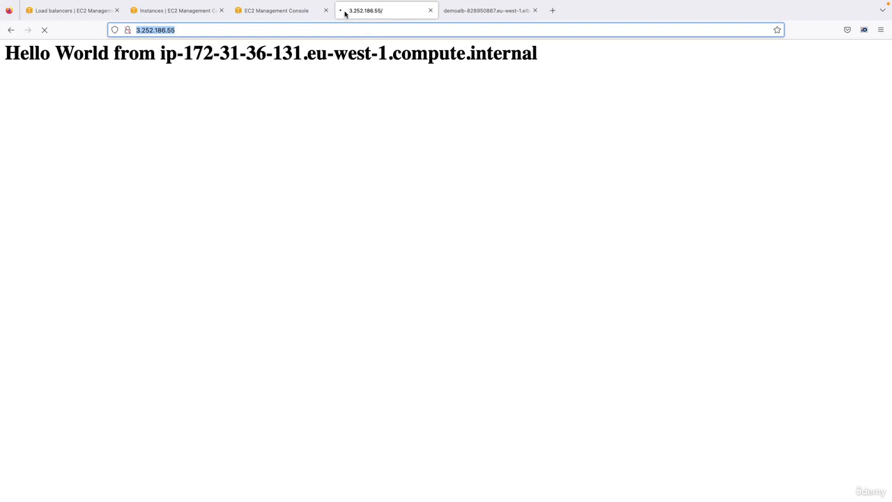
Reload the DemoALB page several times to test access through the load balancer.
left_click(483, 20)
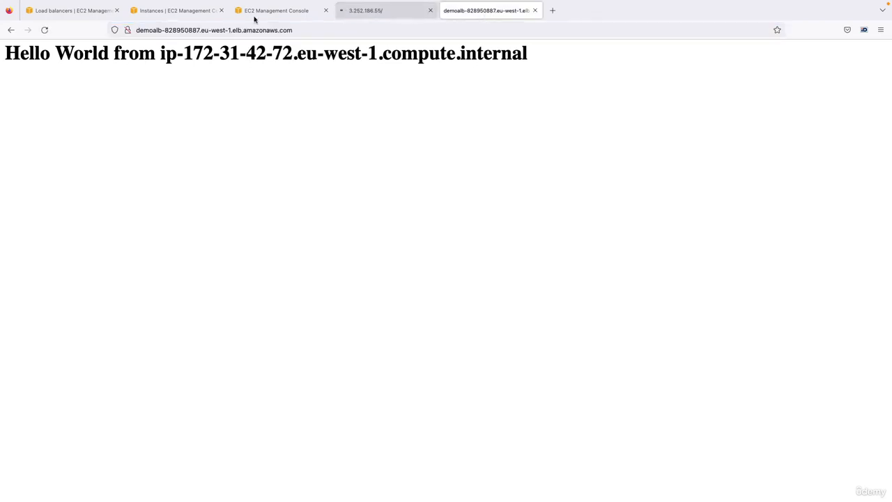
left_click(44, 30)
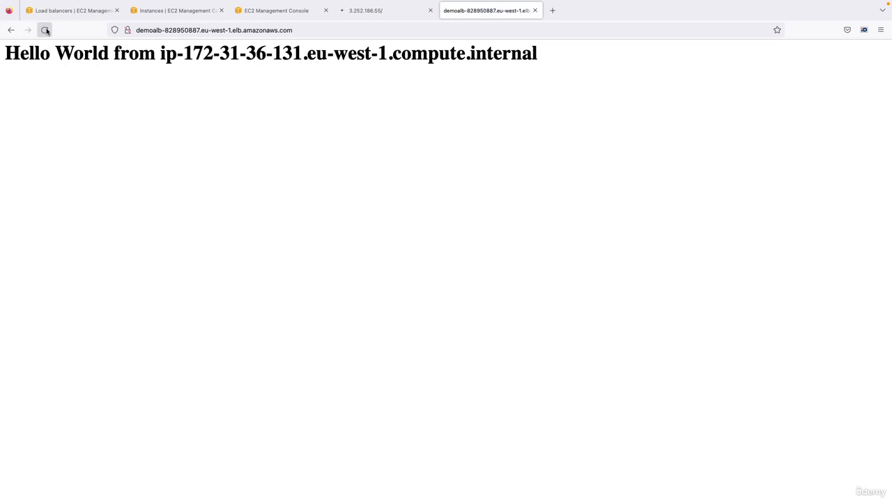
left_click(44, 30)
left_click(44, 30)
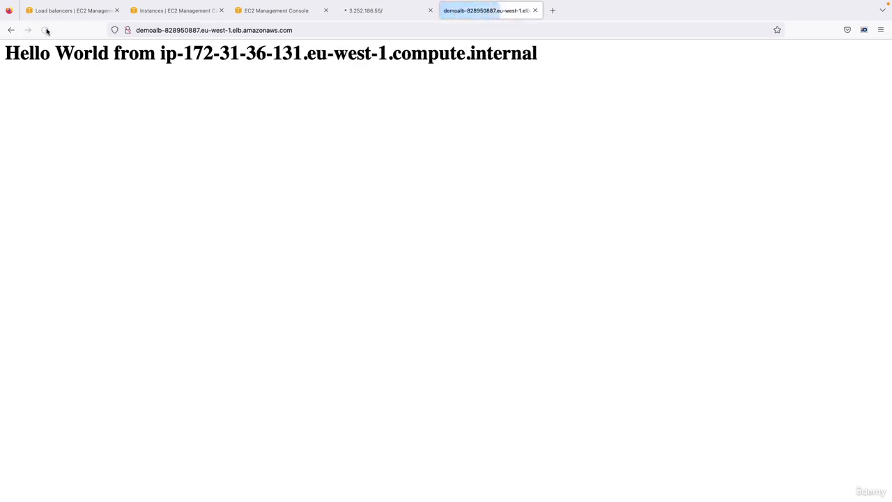
Reload the DemoALB page once more and examine the HTTP rule's source in launch-wizard-1's inbound rules editor, leaving without saving.
left_click(45, 30)
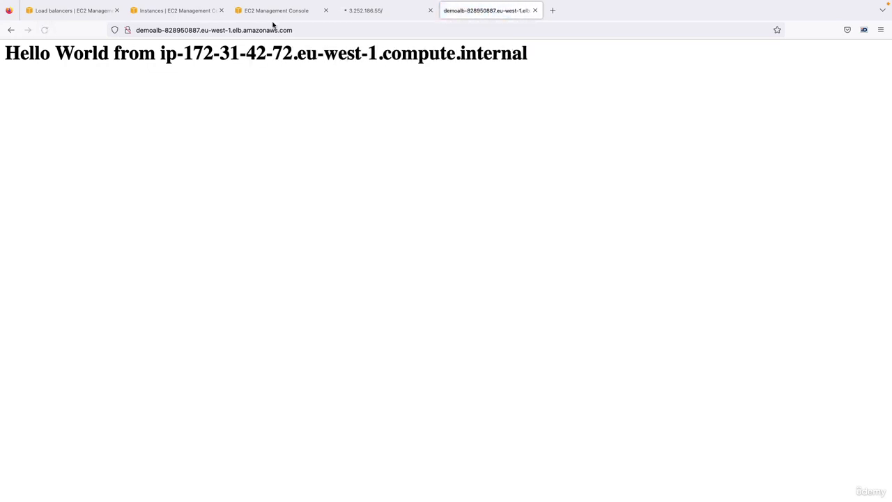
left_click(276, 12)
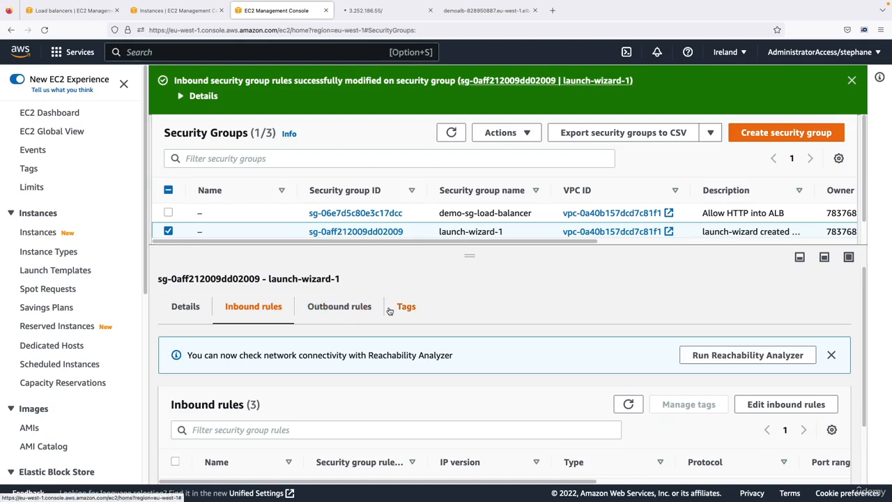
scroll(453, 435, "down", 2)
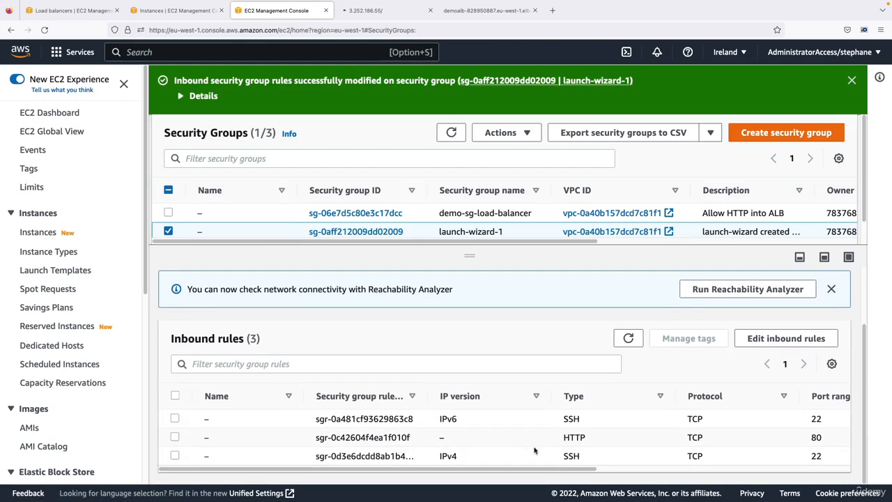
left_click(740, 338)
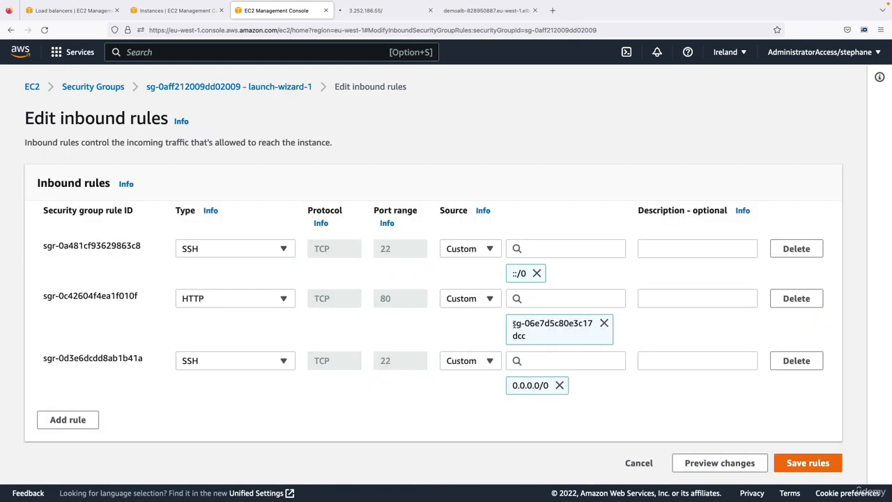
left_click_drag(514, 325, 528, 336)
left_click(528, 336)
left_click(637, 463)
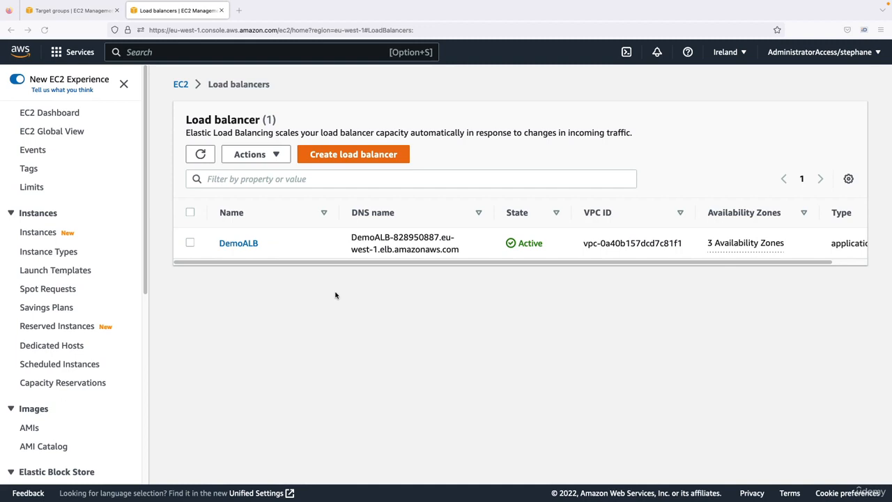
Open the DemoALB load balancer's HTTP:80 listener and display its listener rules.
left_click(237, 244)
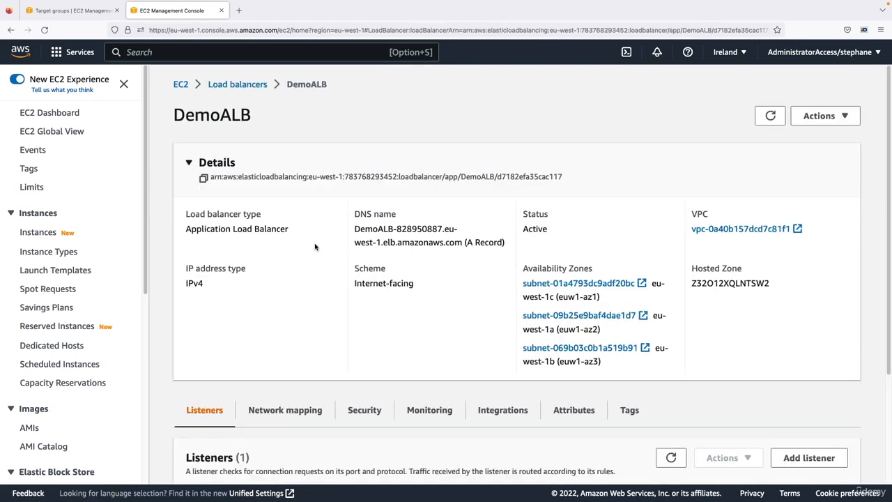
scroll(315, 247, "down", 3)
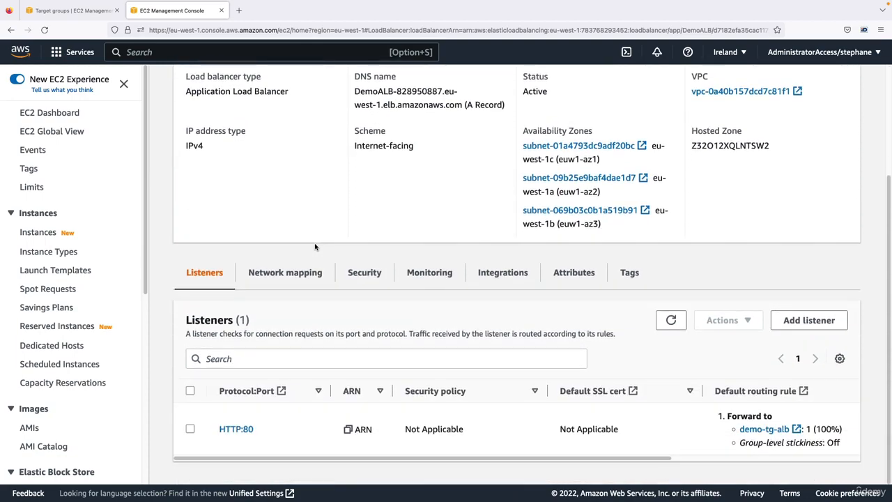
left_click(244, 430)
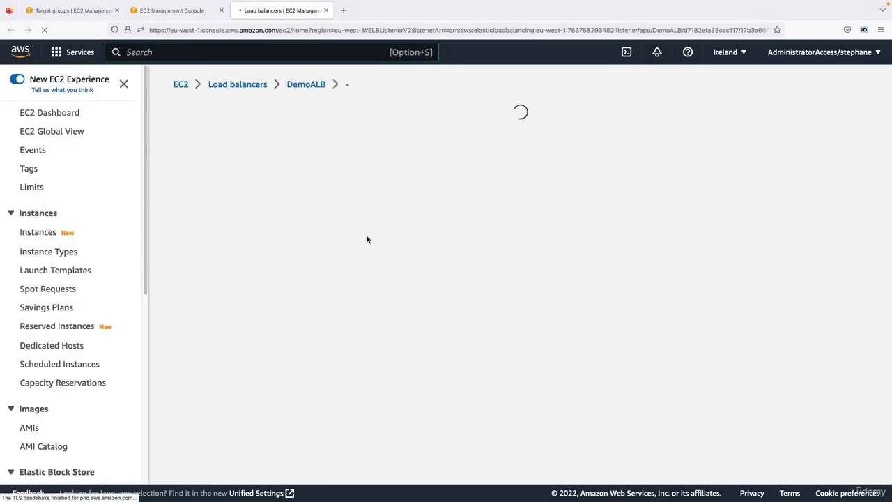
left_click(256, 166)
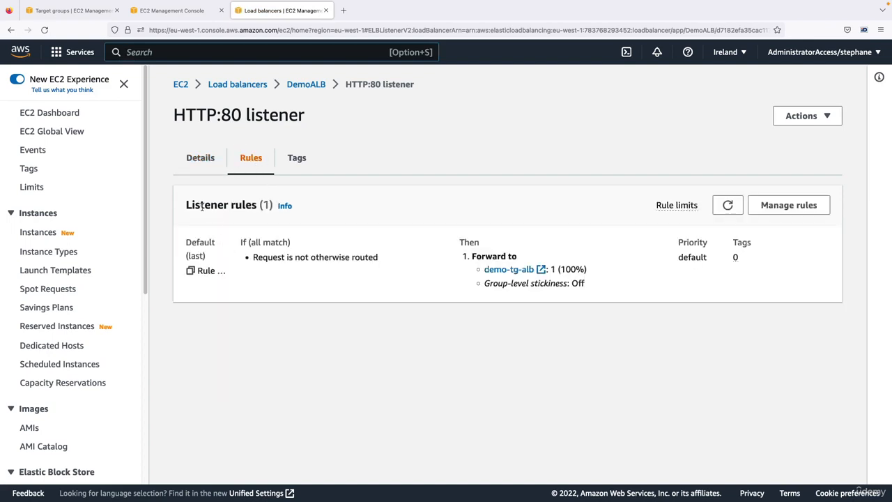
triple_click(508, 256)
left_click(515, 256)
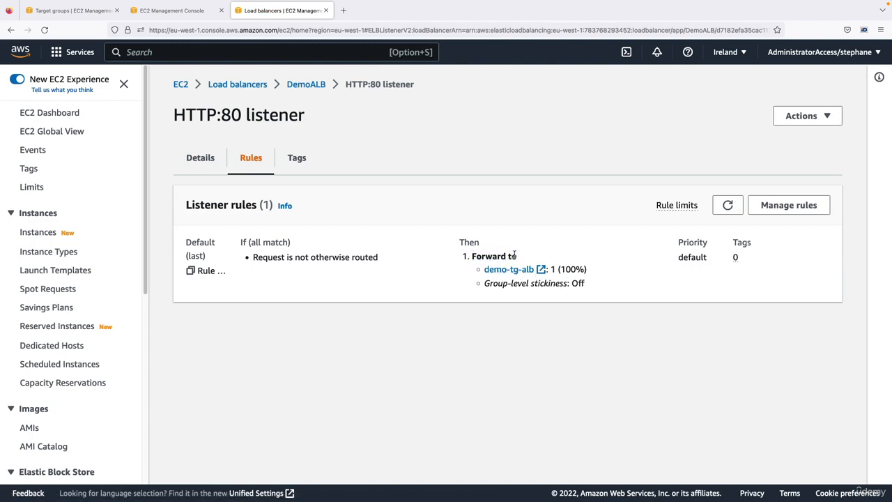
Manage the HTTP:80 listener's rules and insert a new rule above the default action.
left_click(787, 205)
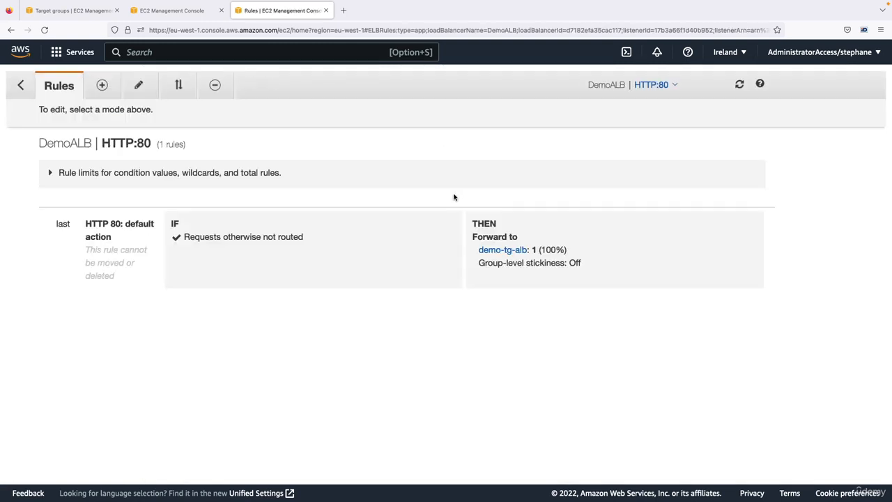
left_click(102, 85)
left_click(386, 217)
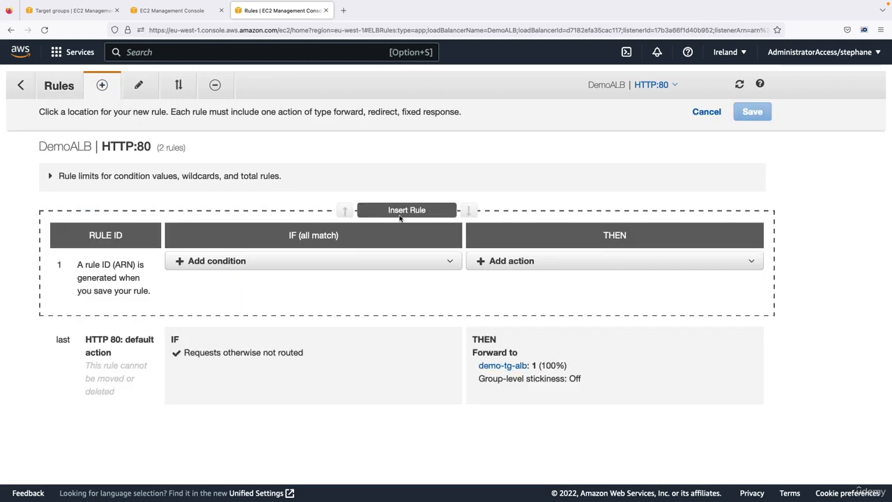
Review the condition and action types available for the new listener rule.
left_click(267, 267)
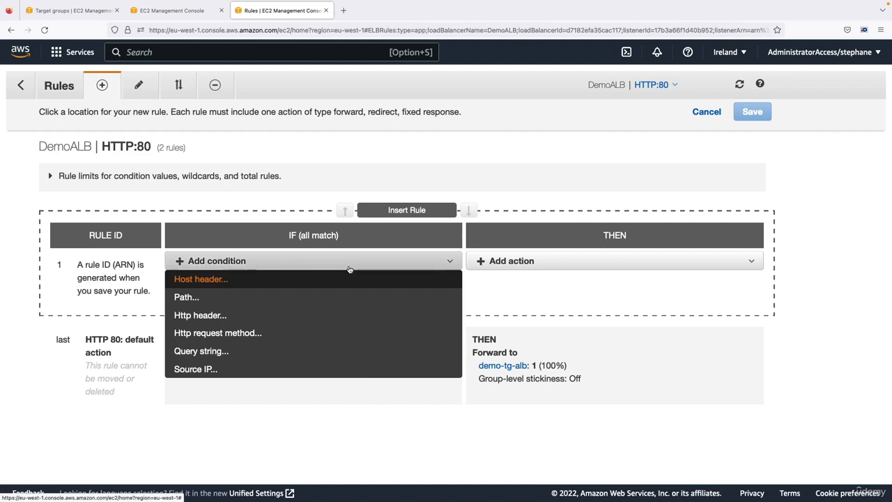
left_click(520, 261)
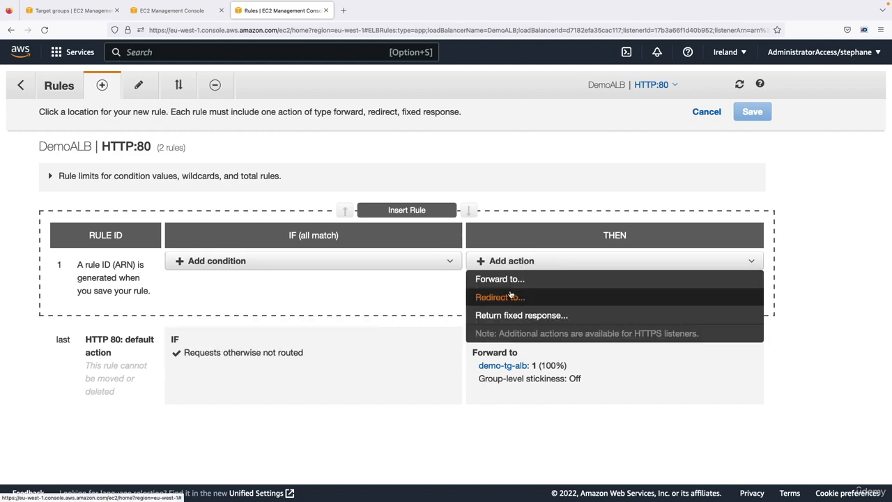
left_click(369, 262)
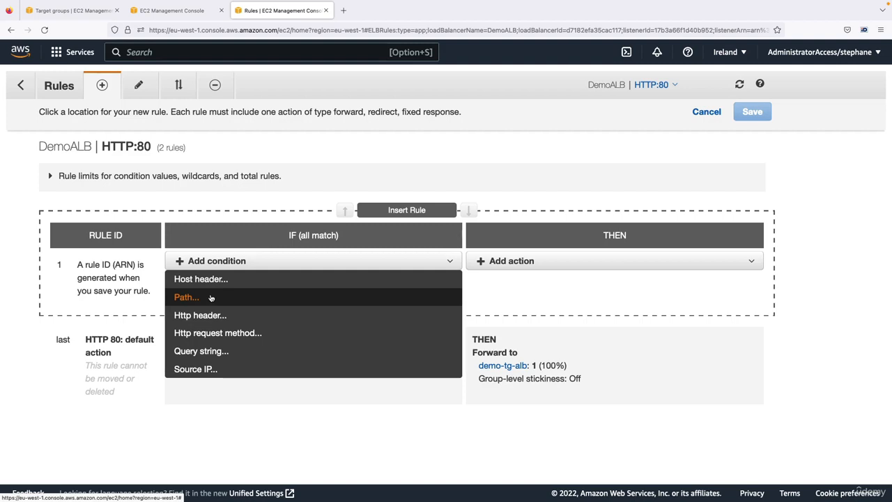
left_click(523, 260)
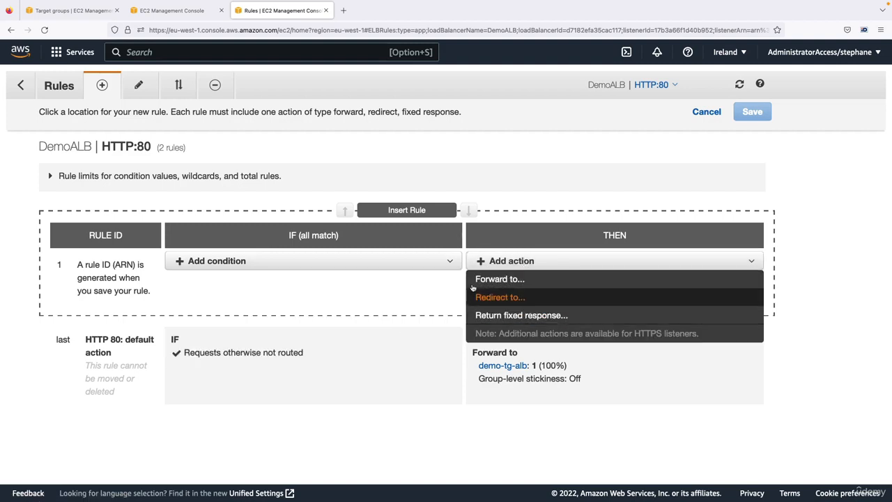
left_click(388, 278)
Add a Path condition with the value /error to the new rule.
left_click(369, 268)
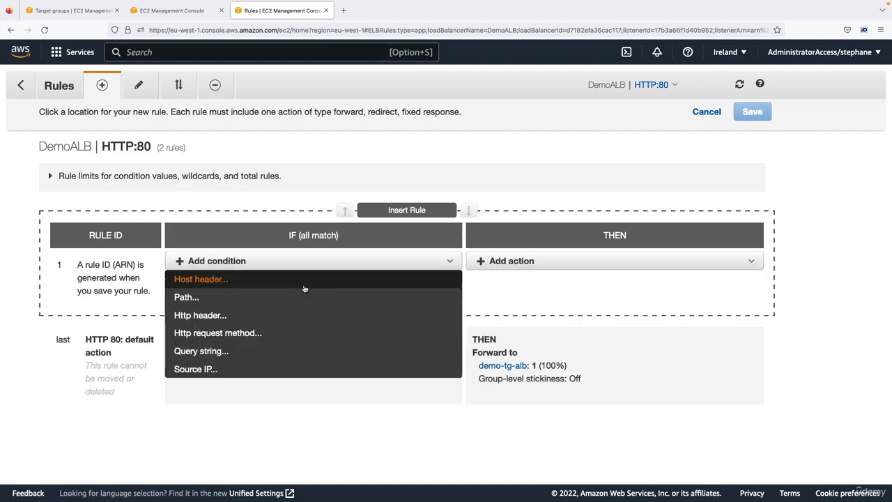
left_click(265, 298)
type("/")
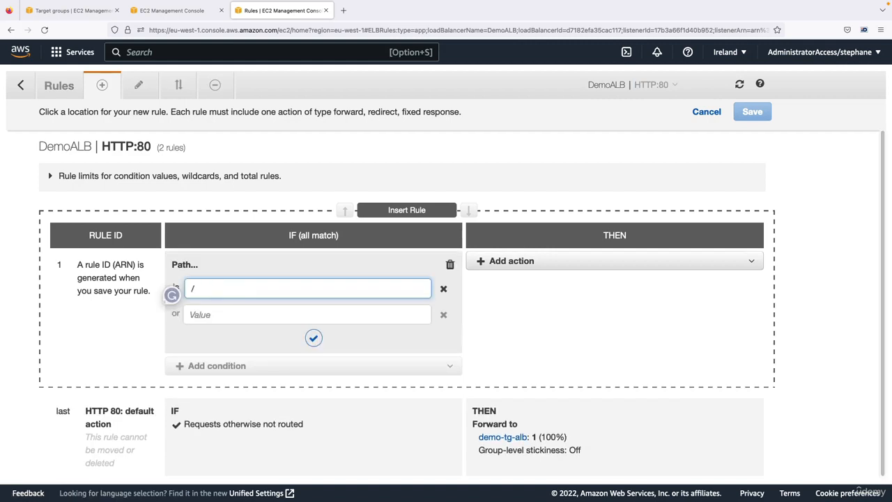
type("error")
Add a fixed response action to the /error rule with response code 404.
left_click(537, 261)
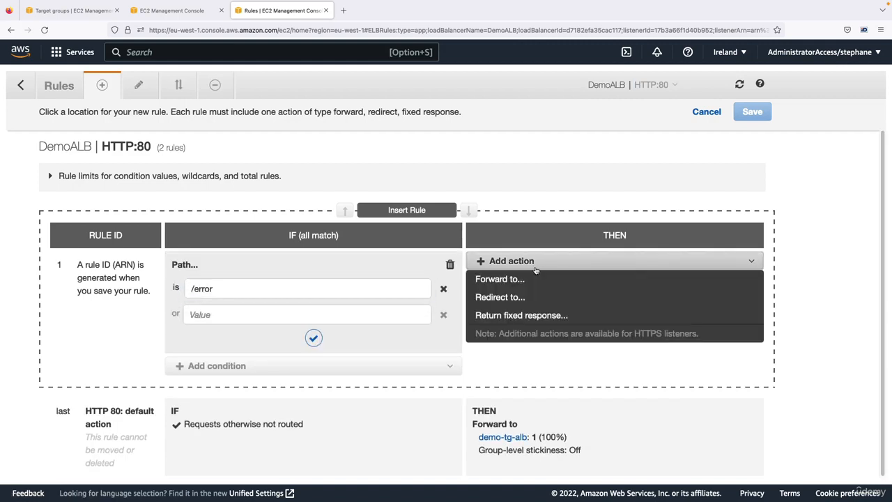
left_click(514, 315)
double_click(508, 303)
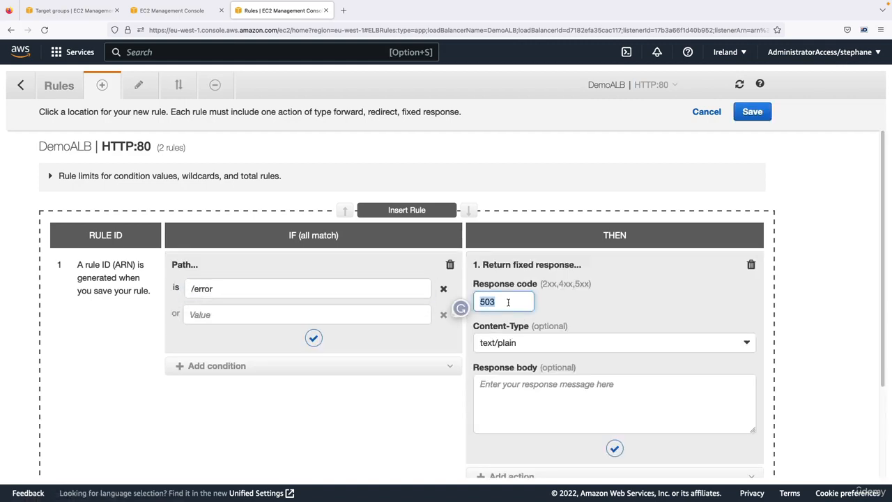
type("404")
Set the fixed response's body to "Not found, custom error!" and save the rule.
left_click(530, 420)
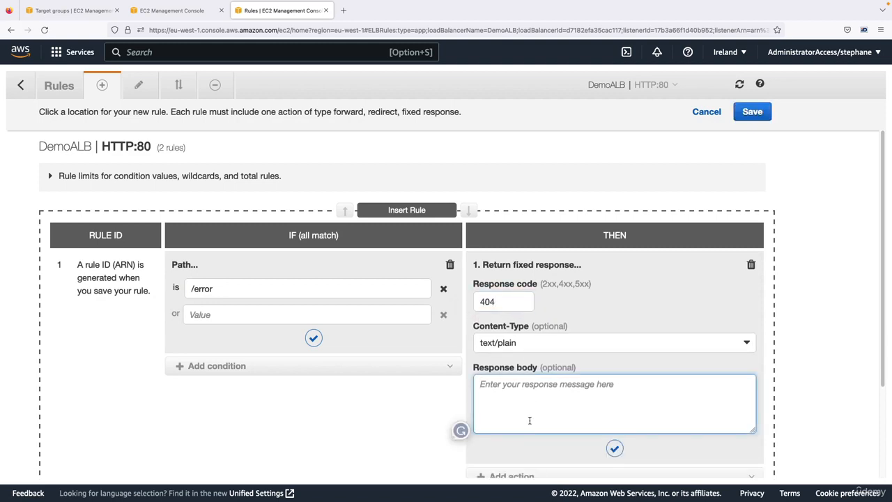
type("Not found, error")
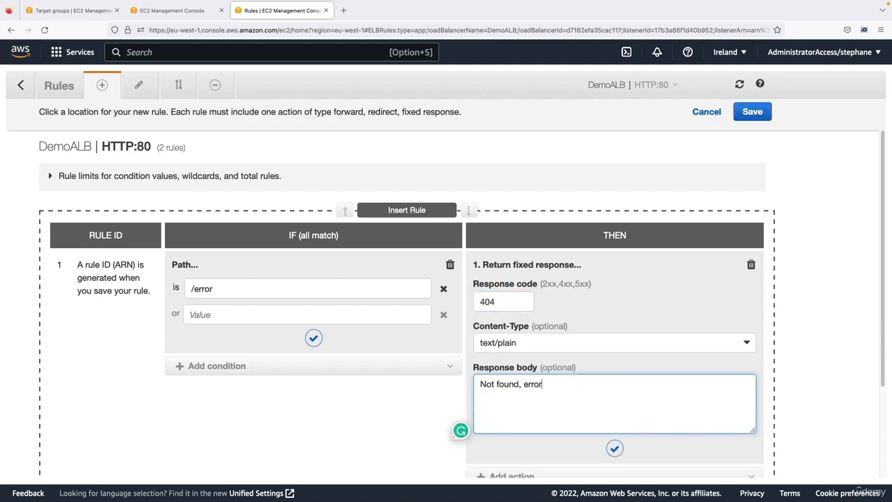
key("alt+Left")
type("custon")
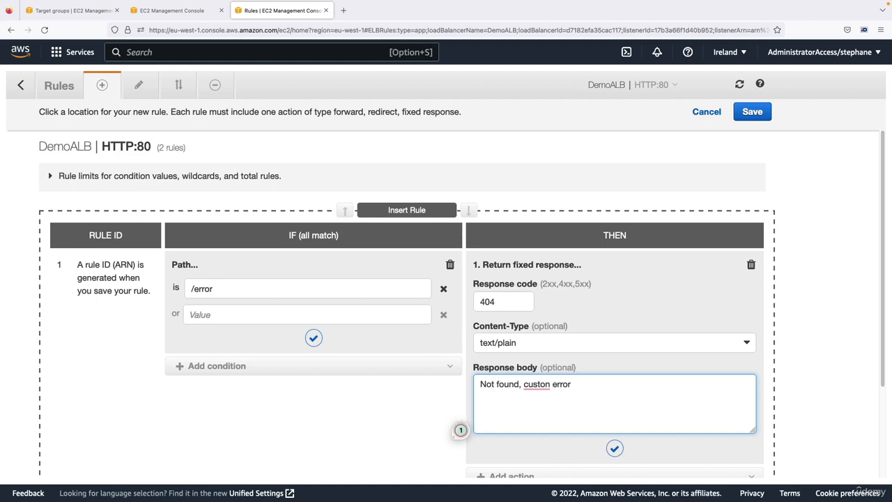
key("BackSpace")
key("BackSpace")
type("m ")
type("!")
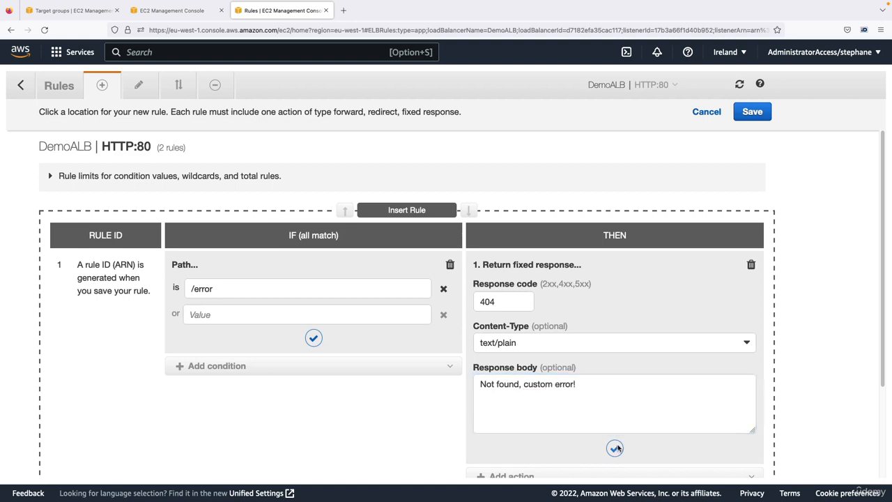
left_click(753, 112)
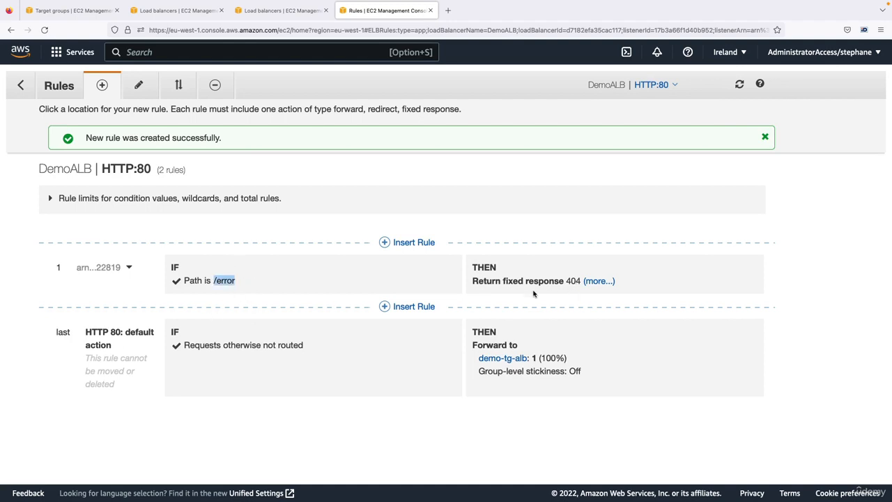
Insert another rule above the /error rule with a Path condition of /other-service.
left_click(410, 242)
left_click(347, 269)
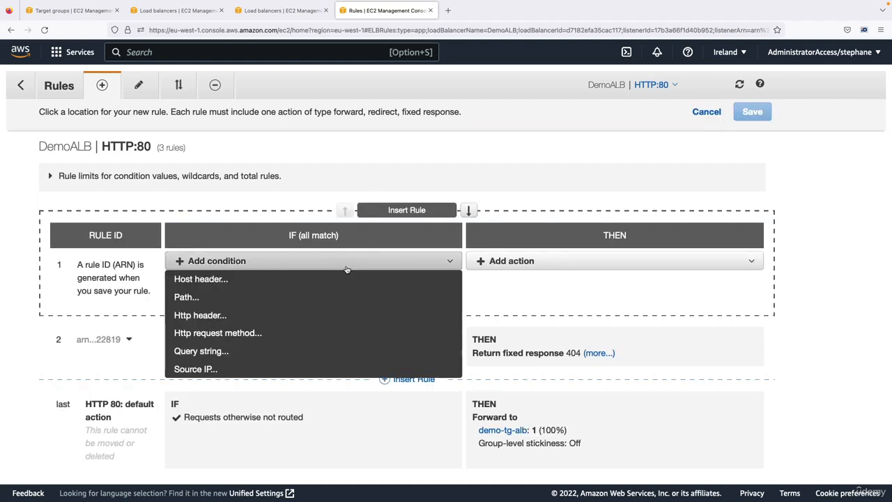
left_click(272, 300)
left_click(279, 292)
type("/othe")
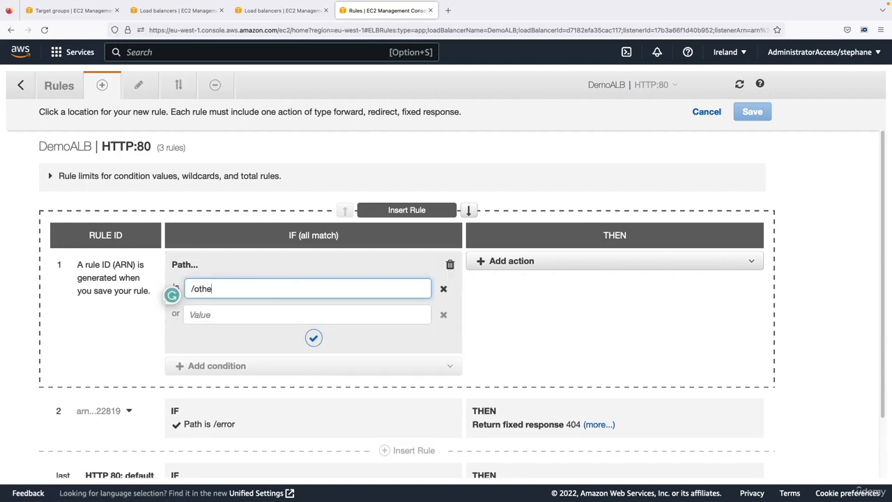
type("r-service")
Try a Forward to action on the /other-service rule, check its target group selection, and remove the action.
left_click(527, 268)
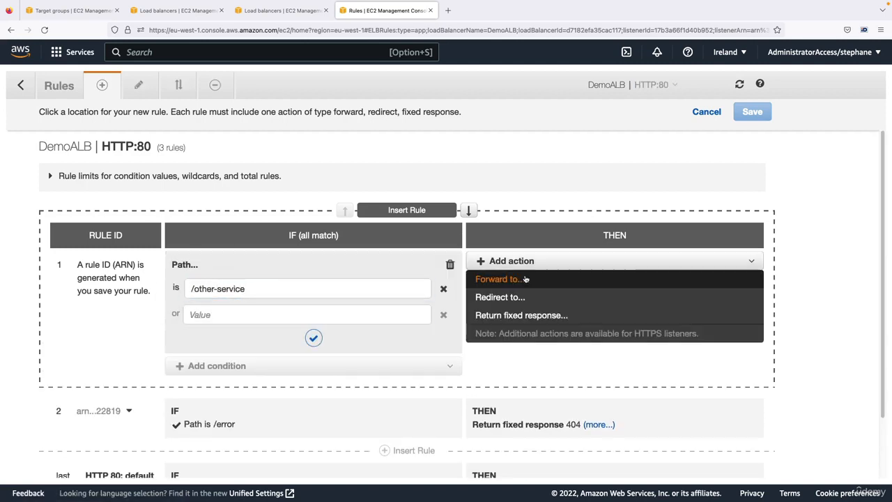
left_click(524, 279)
left_click(529, 304)
left_click(525, 301)
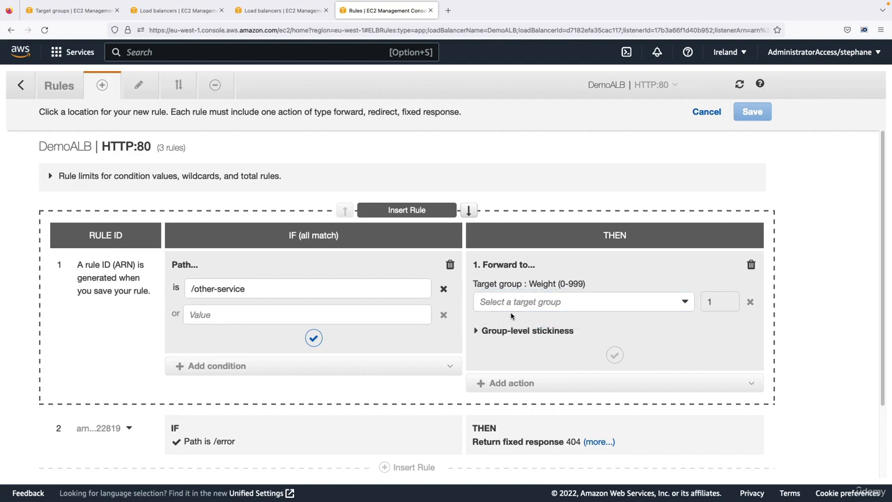
triple_click(219, 290)
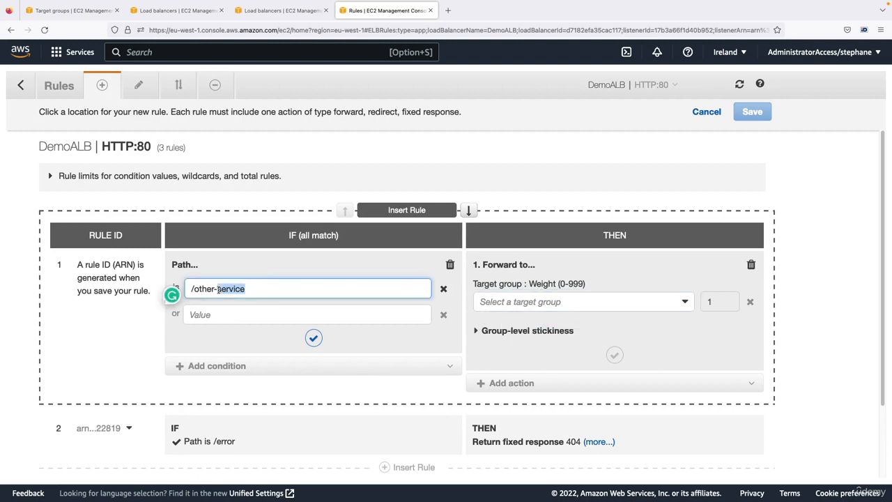
left_click(287, 290)
left_click(504, 304)
left_click(506, 302)
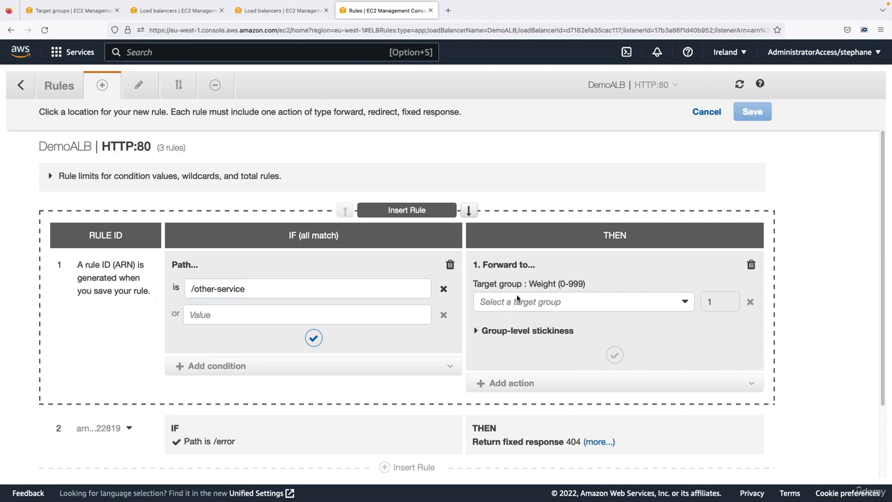
left_click(752, 265)
Try a Redirect to action on the /other-service rule, looking at its URL and status code options, and discard the unsaved rule.
left_click(617, 265)
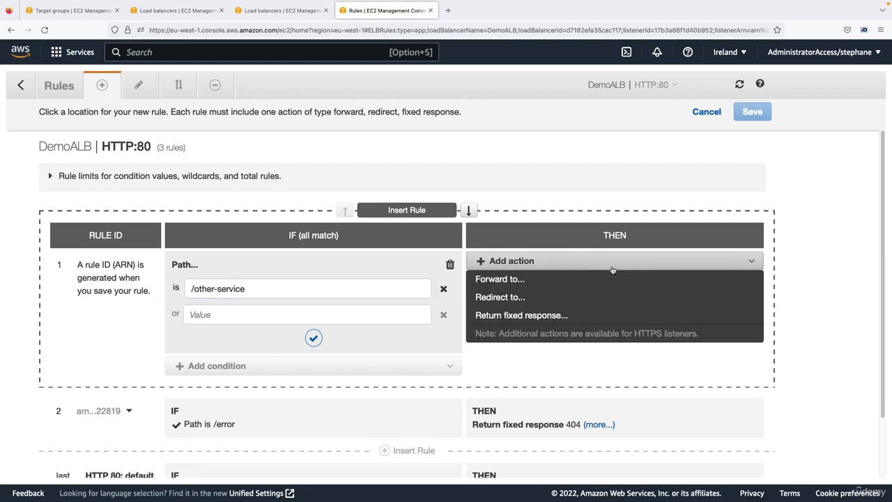
left_click(548, 299)
left_click(520, 293)
left_click(520, 293)
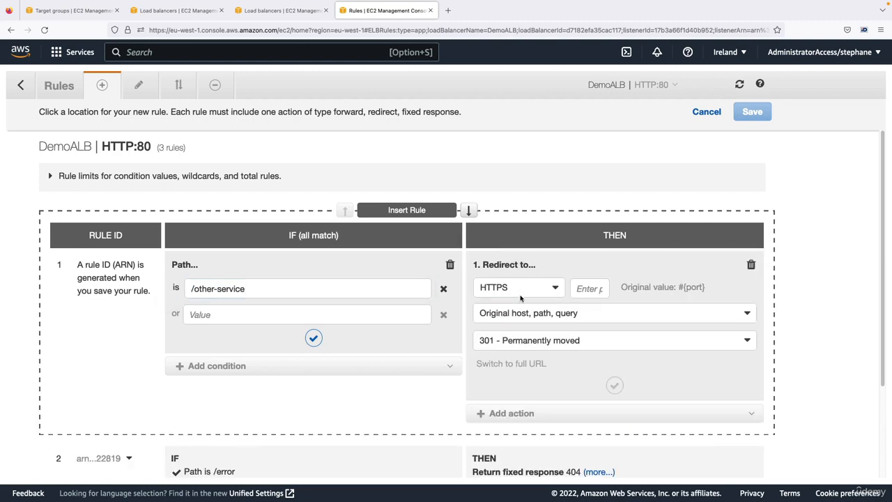
left_click(517, 313)
left_click(530, 316)
left_click(520, 345)
left_click(519, 353)
left_click(751, 265)
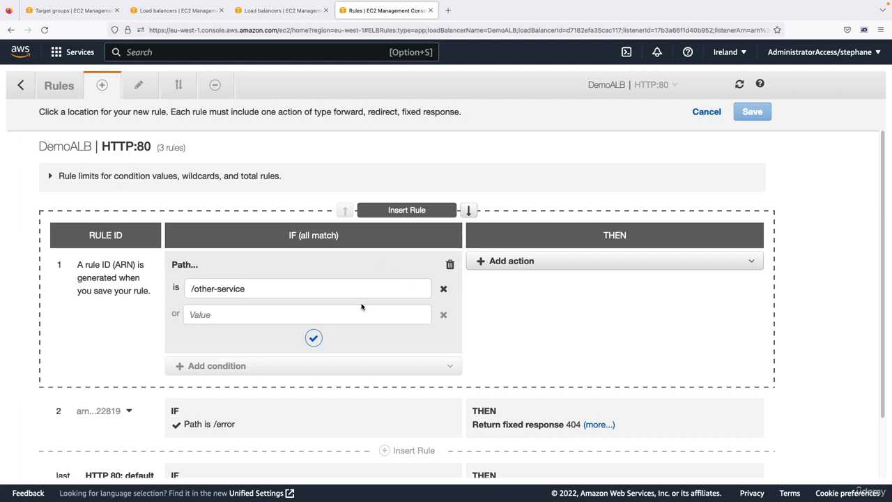
left_click(699, 116)
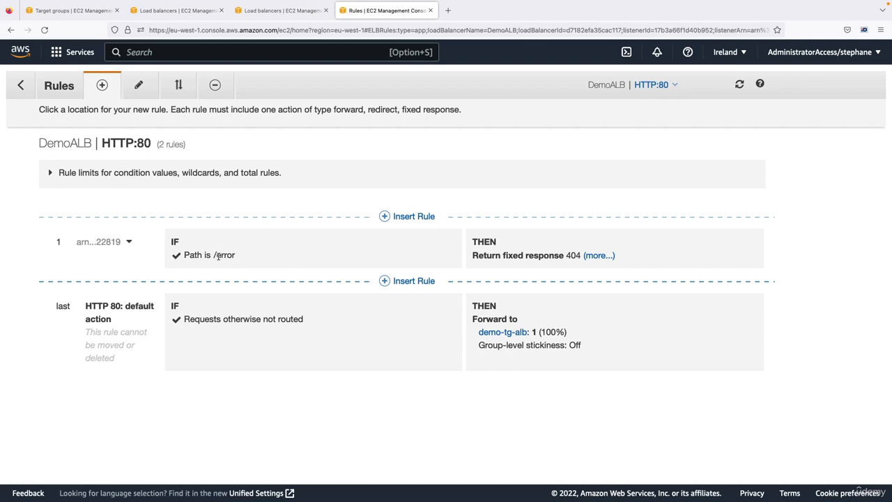
Return from the listener rules to the DemoALB details page and copy the load balancer's DNS name.
left_click_drag(214, 256, 238, 260)
left_click(20, 85)
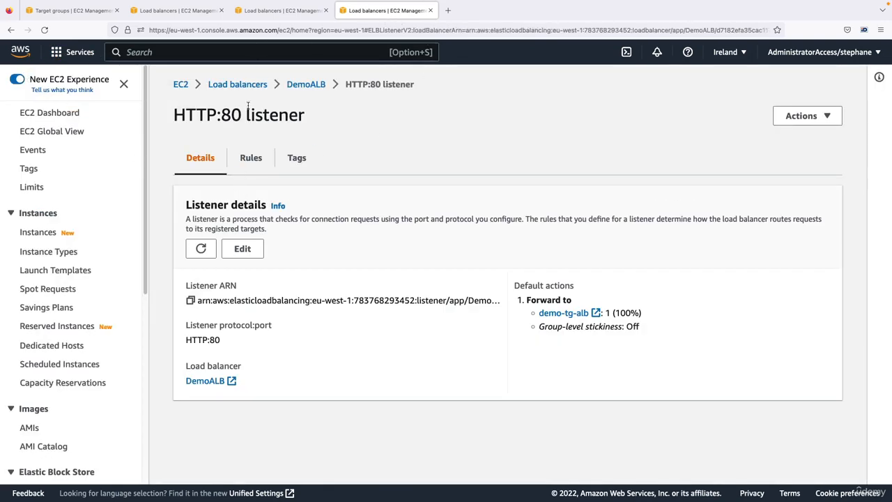
left_click(306, 85)
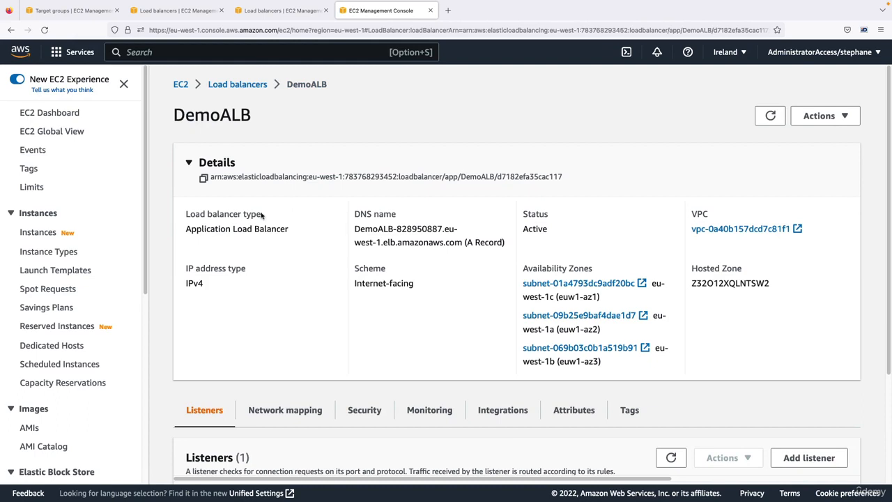
left_click_drag(462, 242, 357, 228)
key("ctrl+c")
Open the copied DNS name in a new browser tab and reload the page several times to check which instances respond.
key("ctrl+t")
key("ctrl+v")
key("Return")
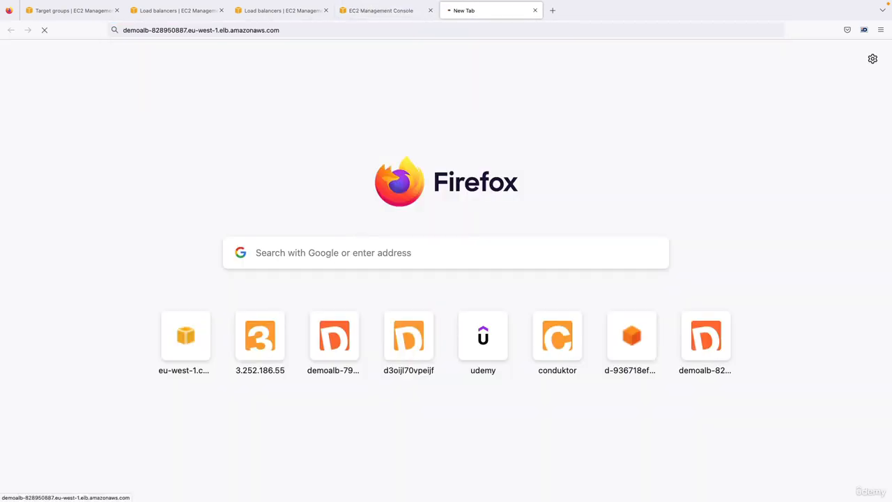
key("ctrl+r")
key("ctrl+r")
key("ctrl+r")
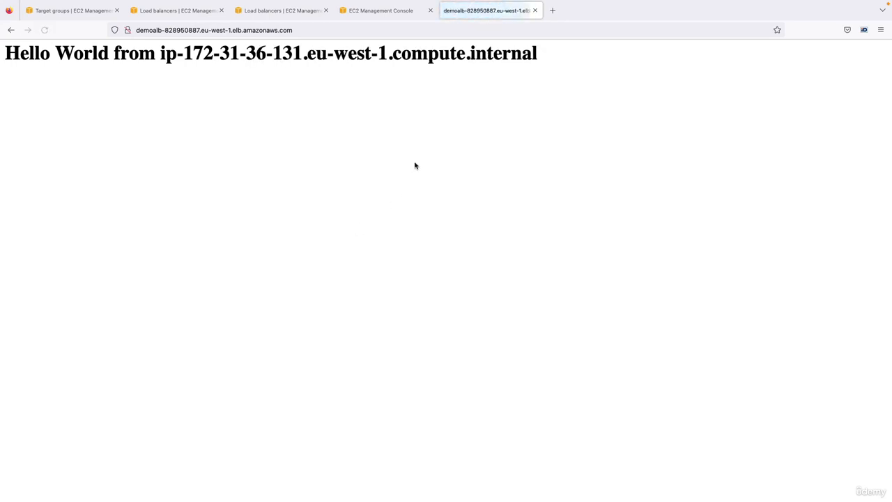
key("ctrl+r")
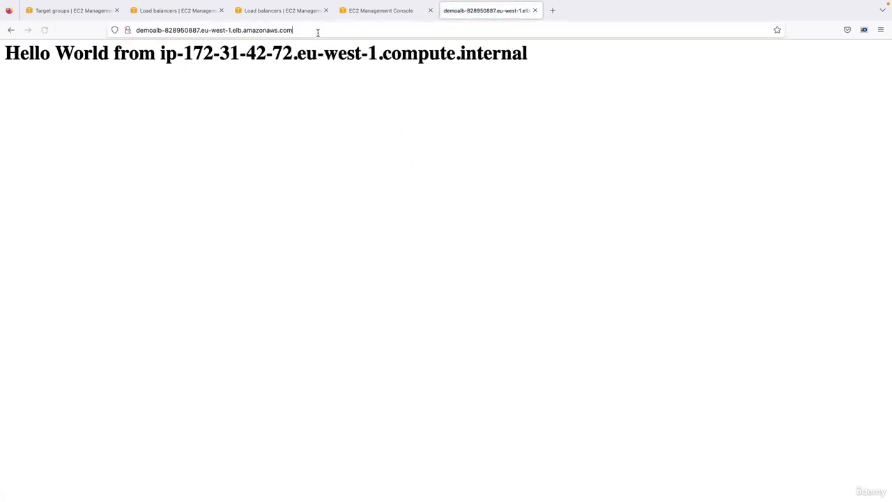
Load the /error path on the load balancer's address, examine the response text, and switch back to the DemoALB details page.
left_click(328, 32)
left_click(328, 32)
type("/error")
key("Return")
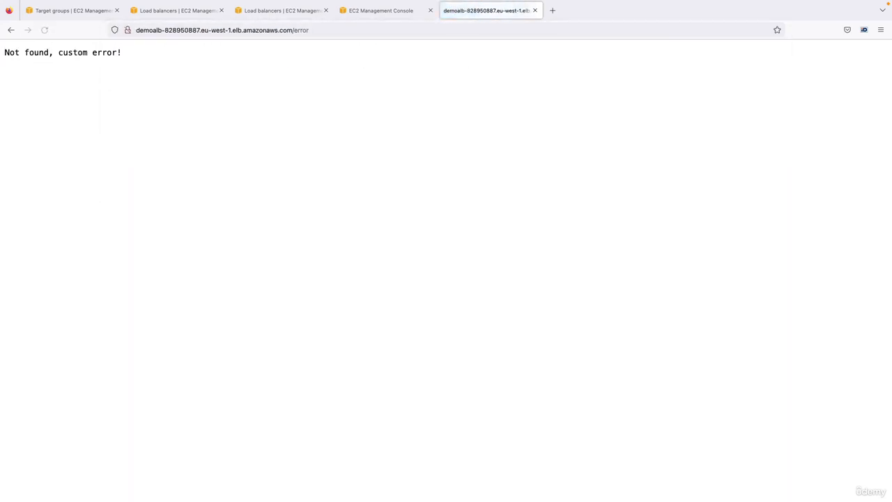
left_click_drag(15, 53, 67, 53)
triple_click(90, 58)
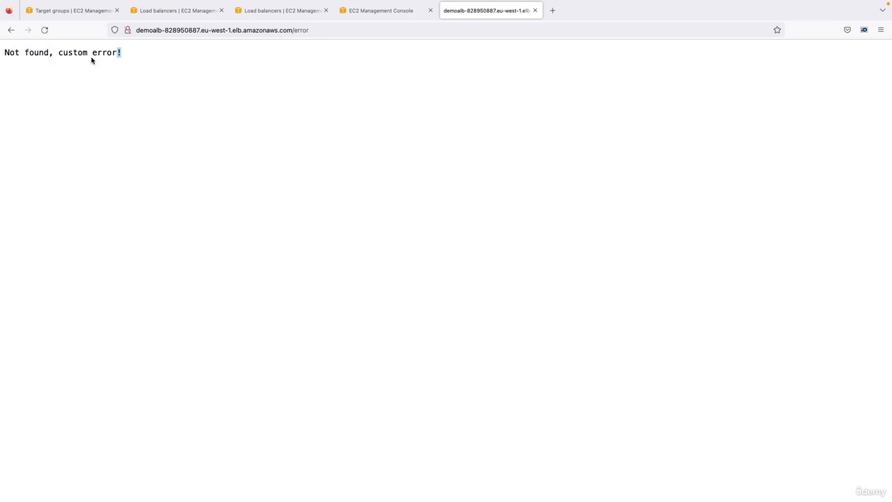
left_click(113, 58)
left_click(171, 11)
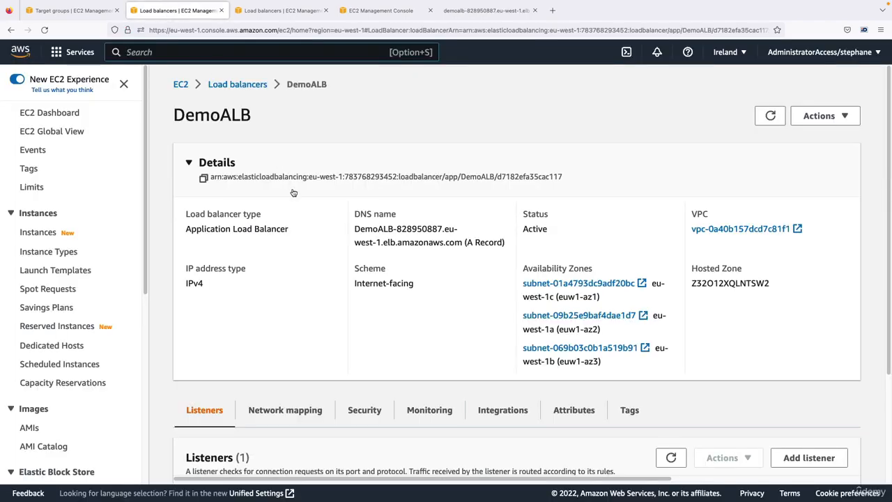